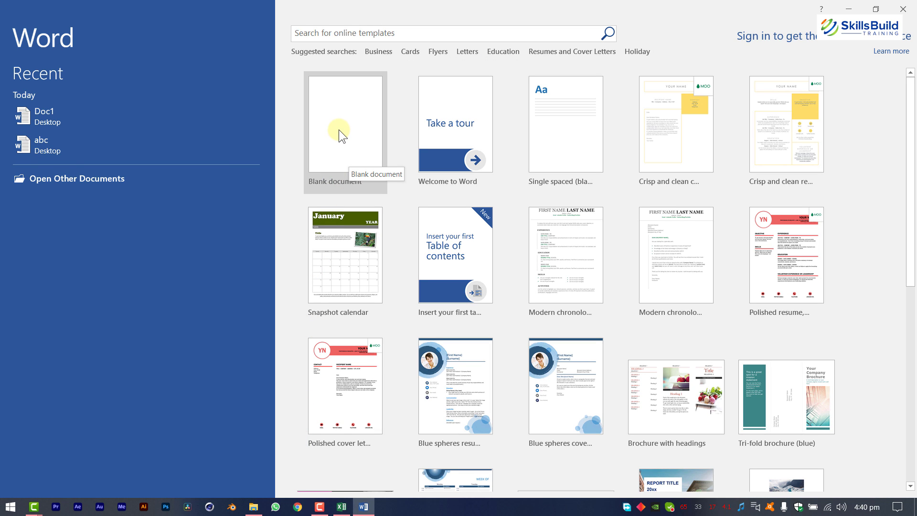
# Create a blank Word document beside the Excel student list.
pyautogui.click(339, 130)
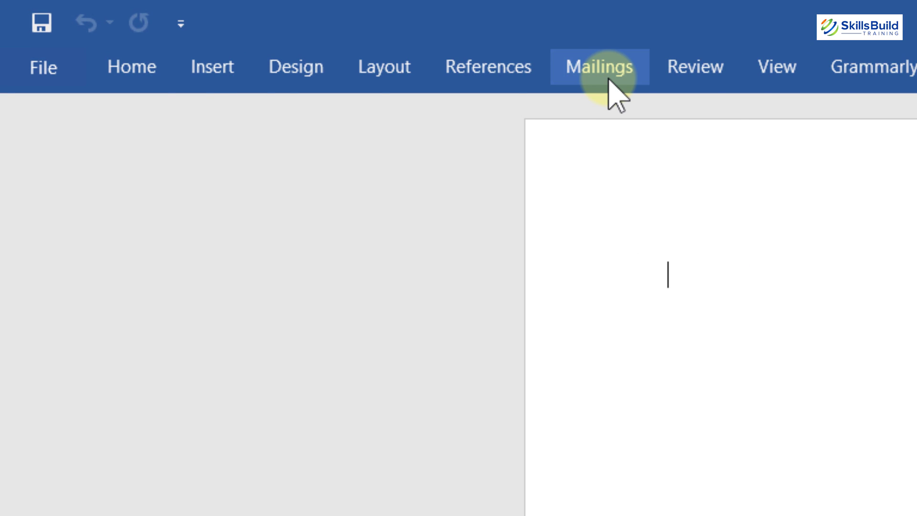
# Set the mail merge document type to Letters.
pyautogui.click(609, 80)
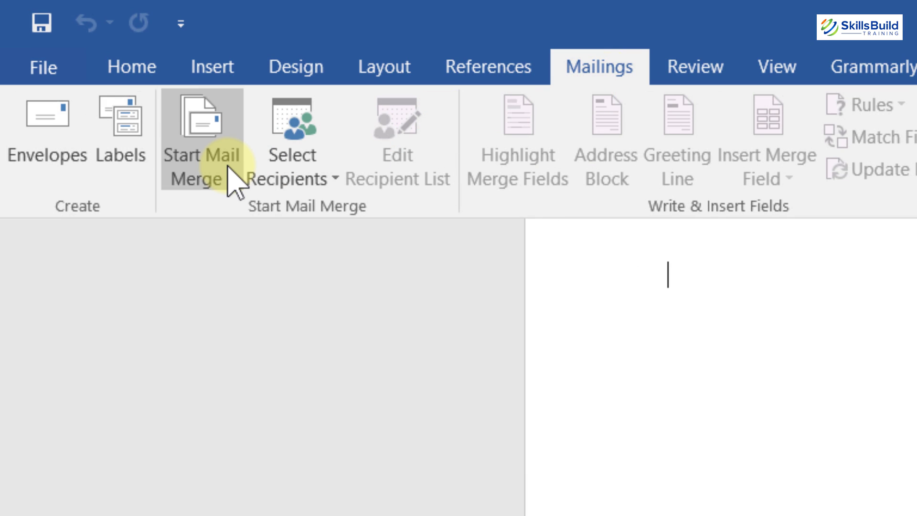
pyautogui.click(228, 165)
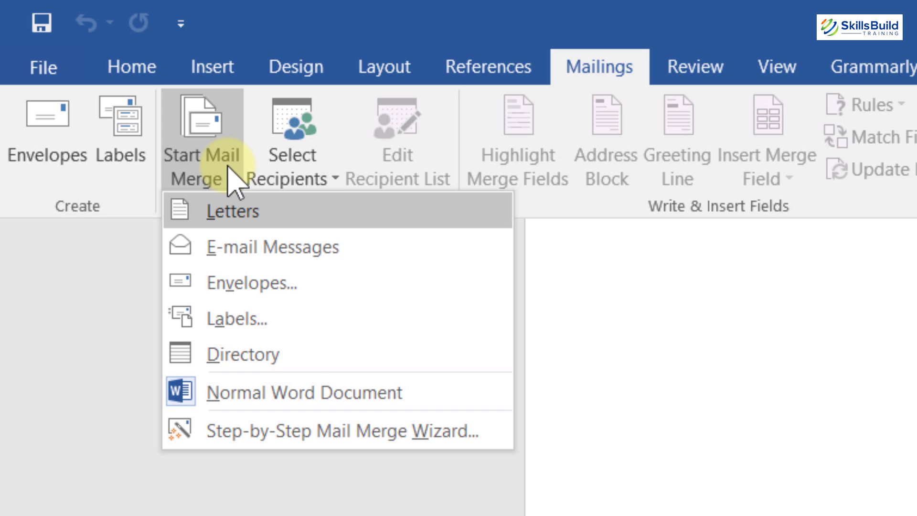
pyautogui.click(251, 214)
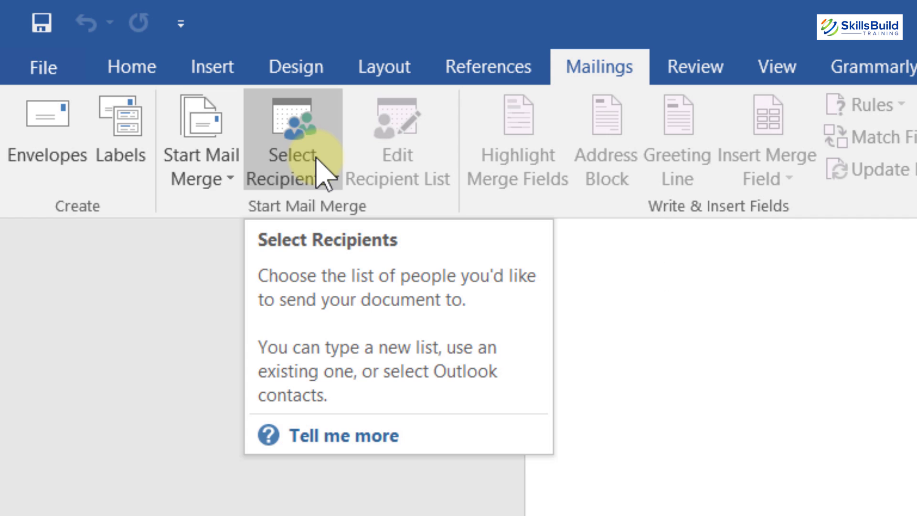
# Choose Use an Existing List as the recipient source.
pyautogui.click(318, 171)
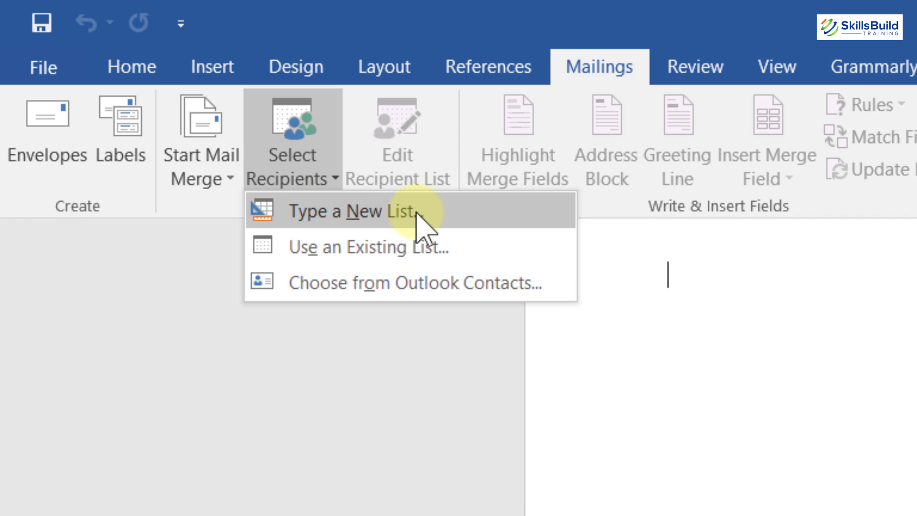
pyautogui.press('Down')
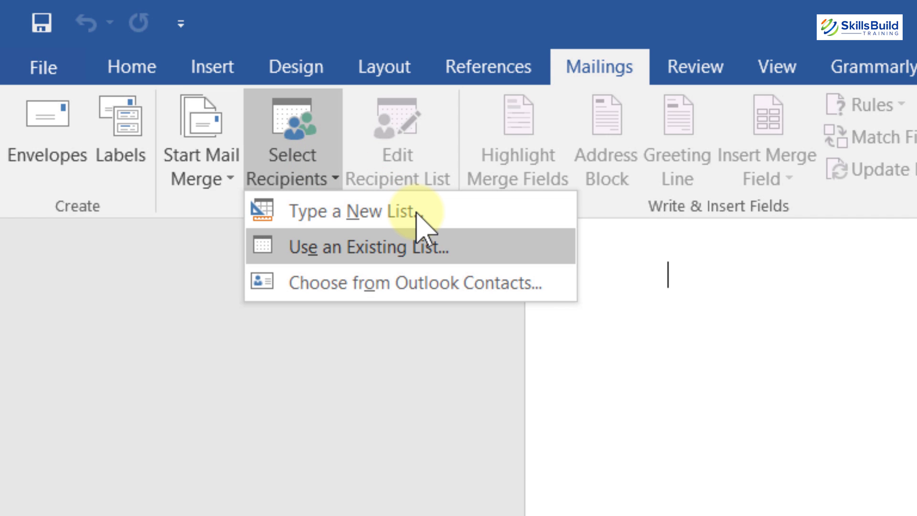
pyautogui.click(352, 246)
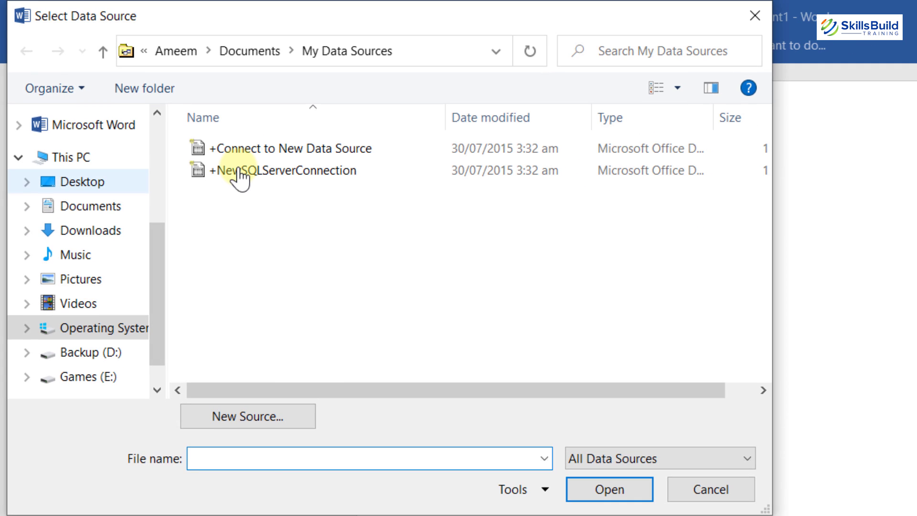
# Pick the Book1 workbook in the Desktop's New folder and confirm the Book1$ table.
pyautogui.click(74, 186)
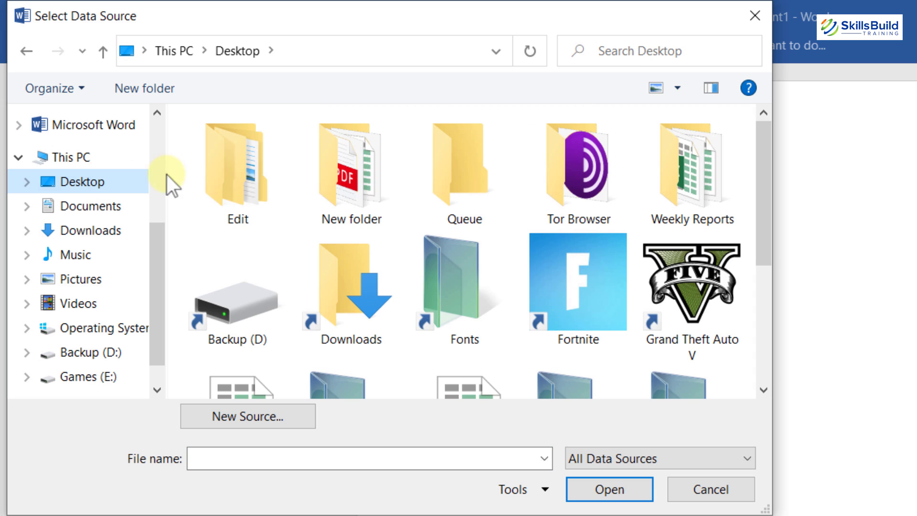
pyautogui.doubleClick(351, 170)
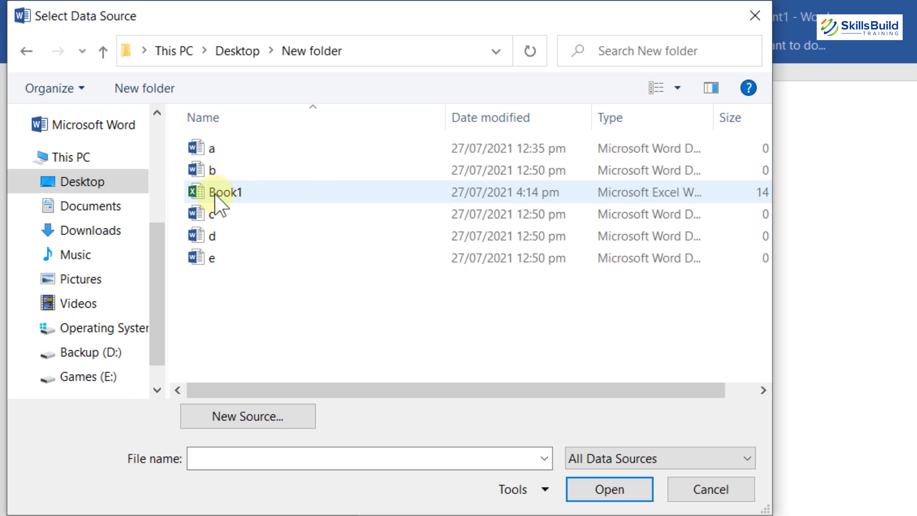
pyautogui.doubleClick(220, 193)
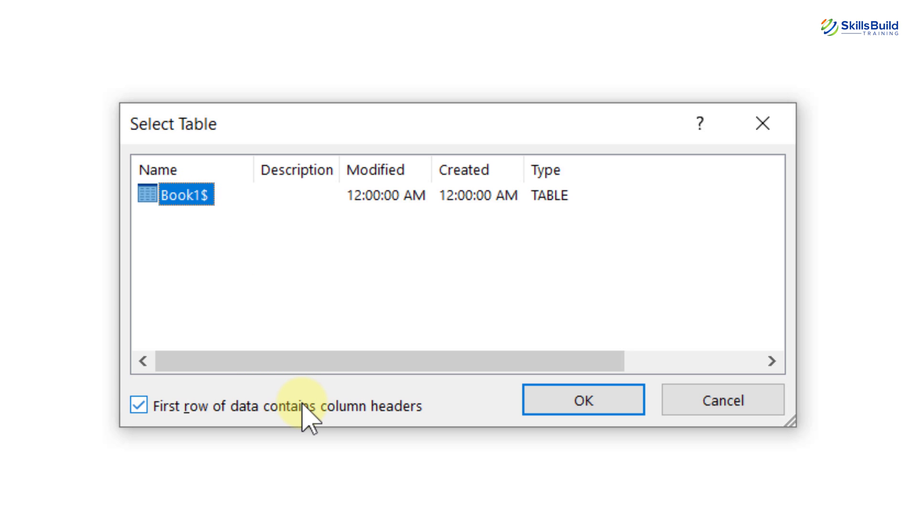
pyautogui.click(586, 396)
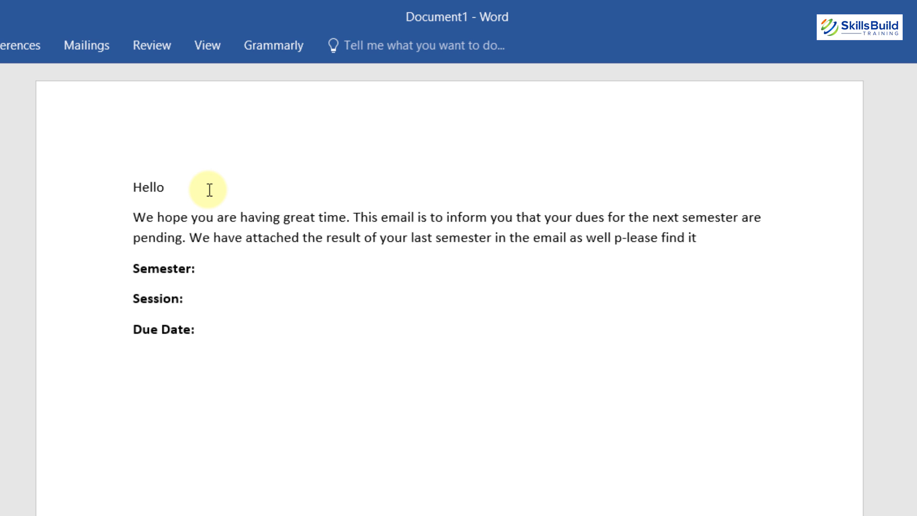
# Insert the First_Name and Last_Name merge fields after Hello.
pyautogui.click(96, 36)
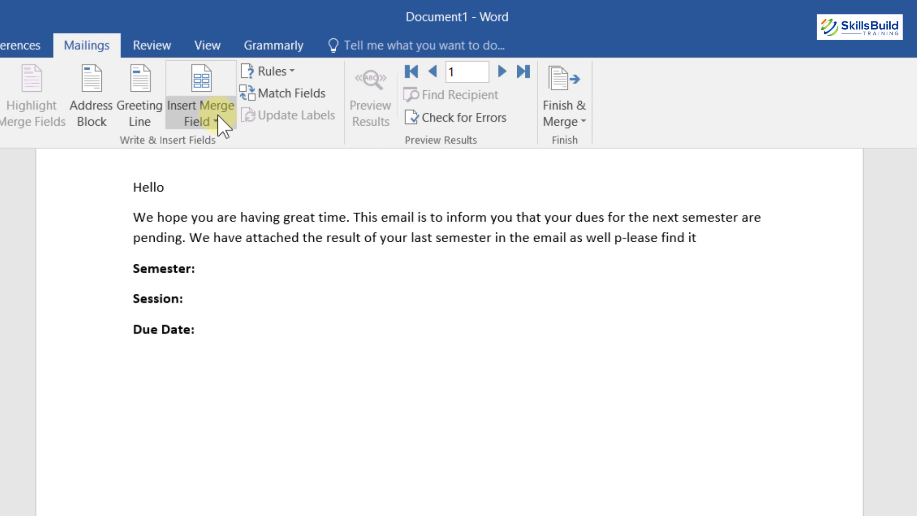
pyautogui.click(217, 113)
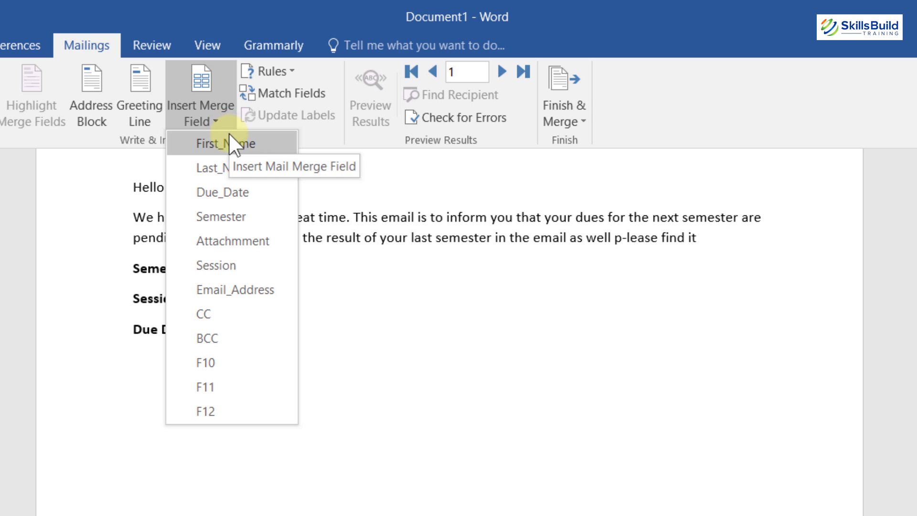
pyautogui.click(228, 135)
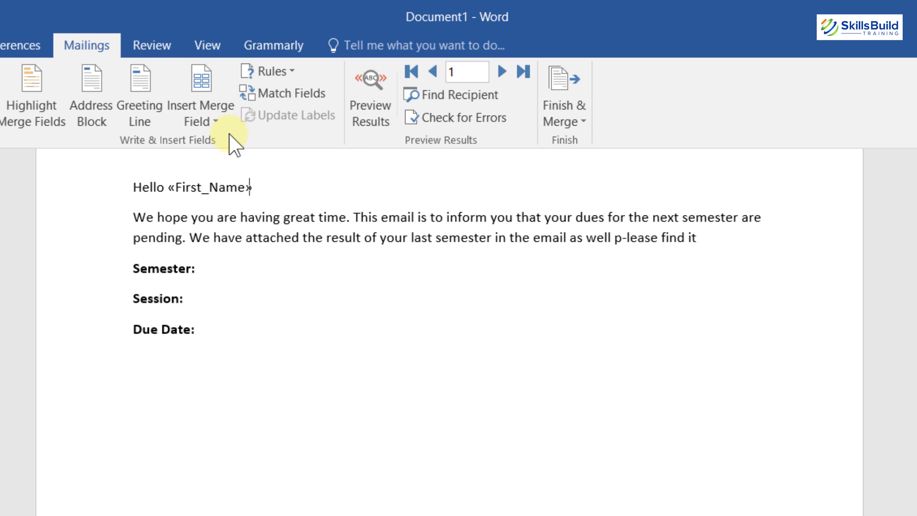
pyautogui.click(218, 111)
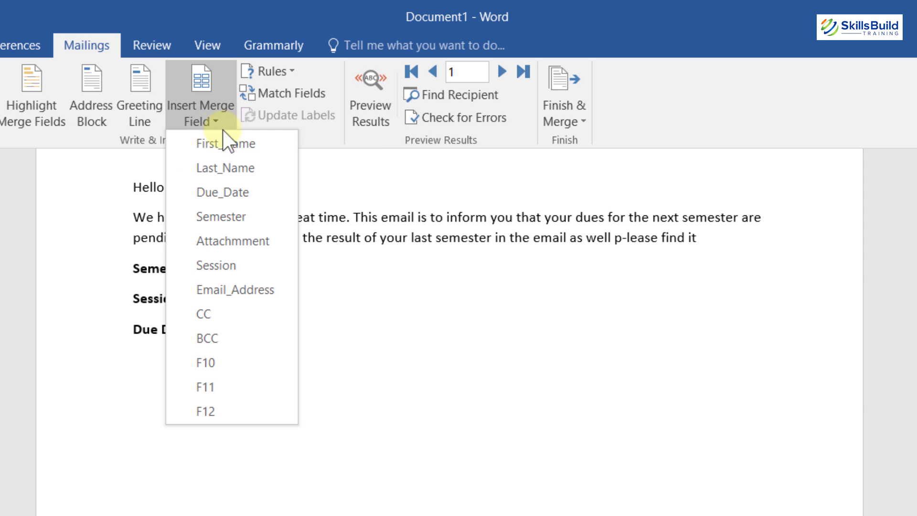
pyautogui.click(231, 168)
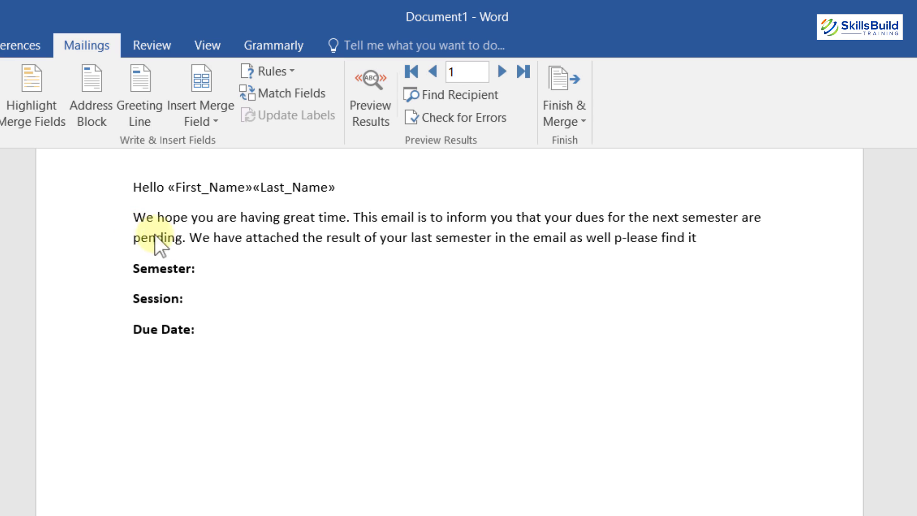
pyautogui.hotkey('ctrl', 'F1')
# Insert the Semester, Session and Due_Date fields after their bold labels.
pyautogui.click(211, 266)
pyautogui.click(106, 44)
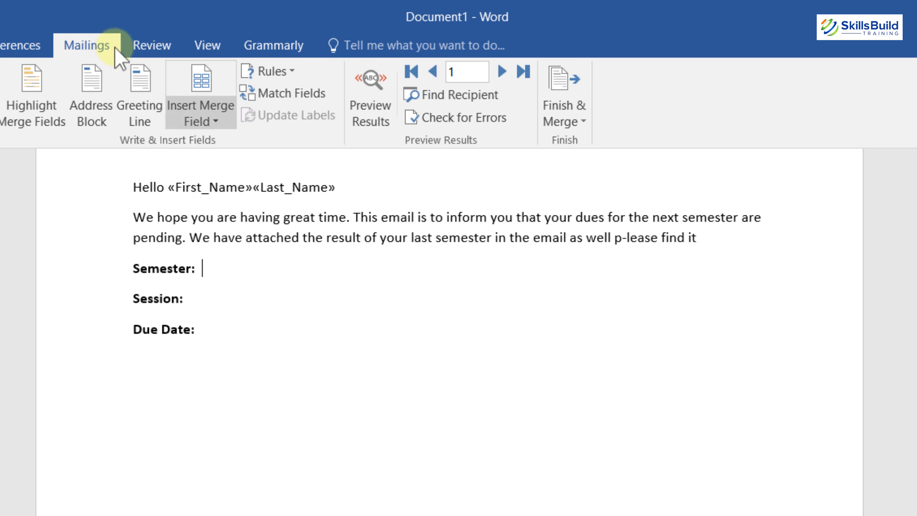
pyautogui.click(201, 116)
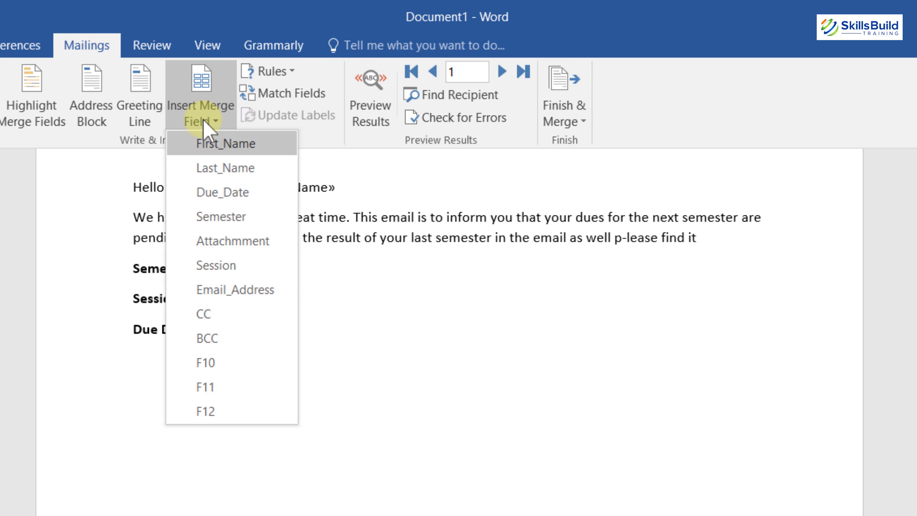
pyautogui.click(252, 207)
pyautogui.click(218, 294)
pyautogui.click(86, 44)
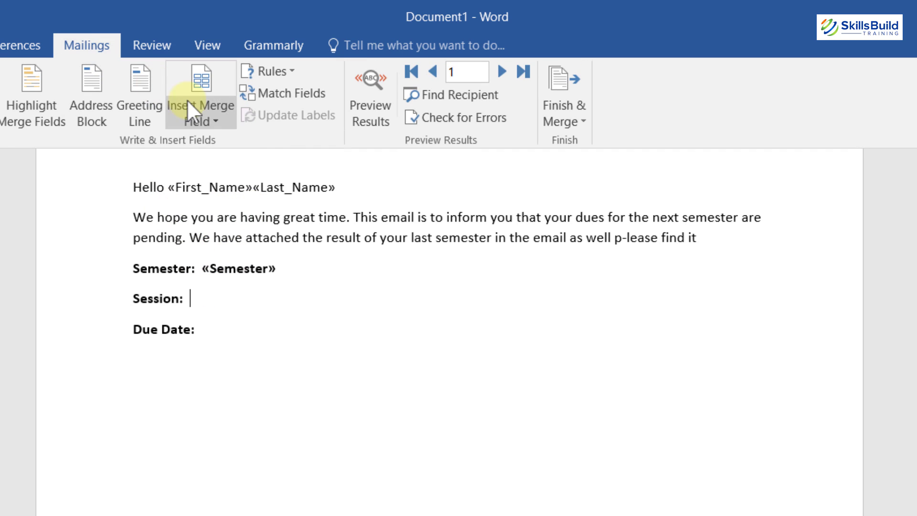
pyautogui.click(196, 119)
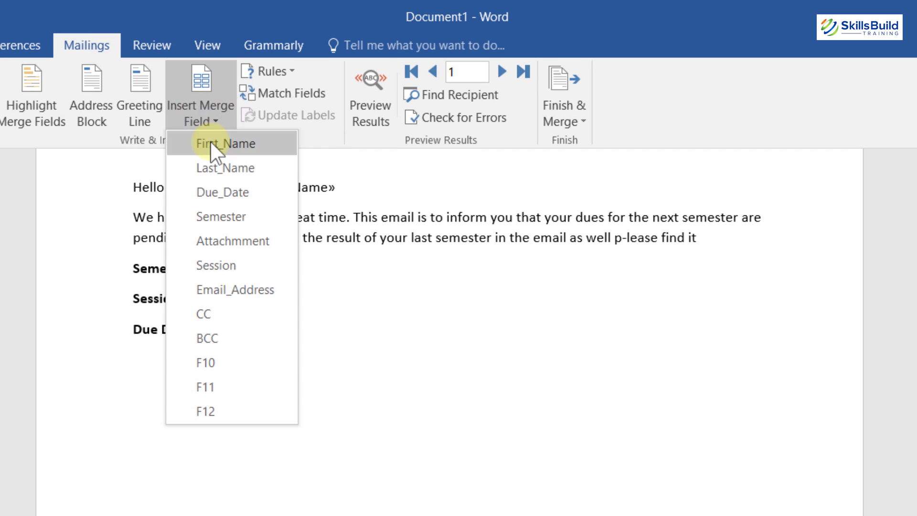
pyautogui.click(253, 265)
pyautogui.click(227, 331)
pyautogui.click(100, 44)
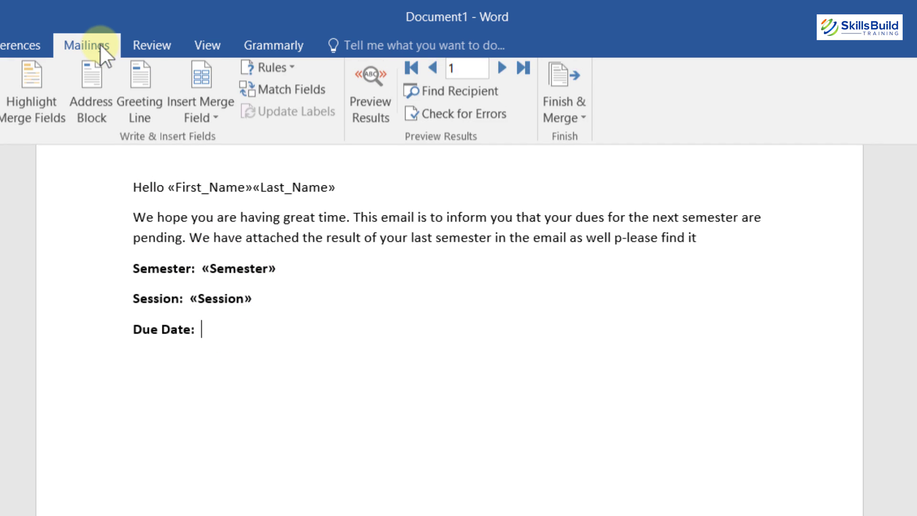
pyautogui.click(196, 122)
pyautogui.click(285, 332)
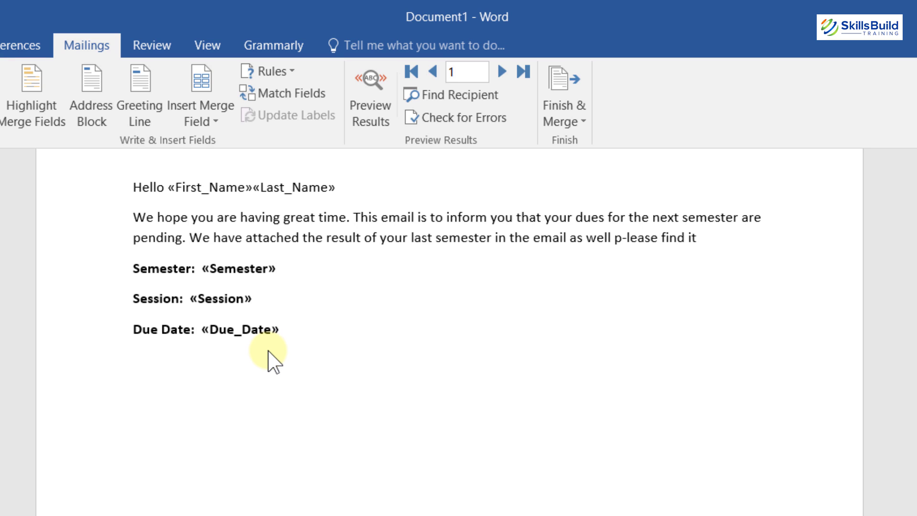
# Preview results up to the fourth recipient, then switch back to showing merge fields.
pyautogui.click(370, 98)
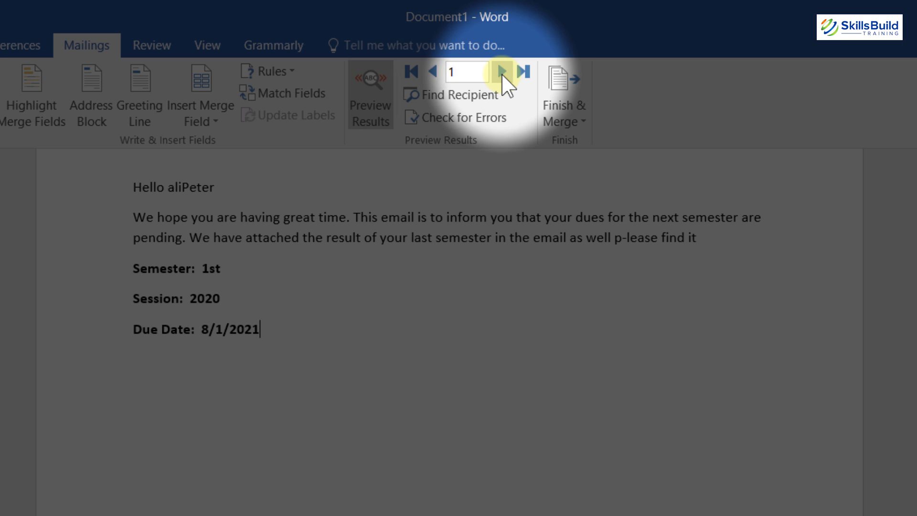
pyautogui.click(502, 73)
pyautogui.click(501, 73)
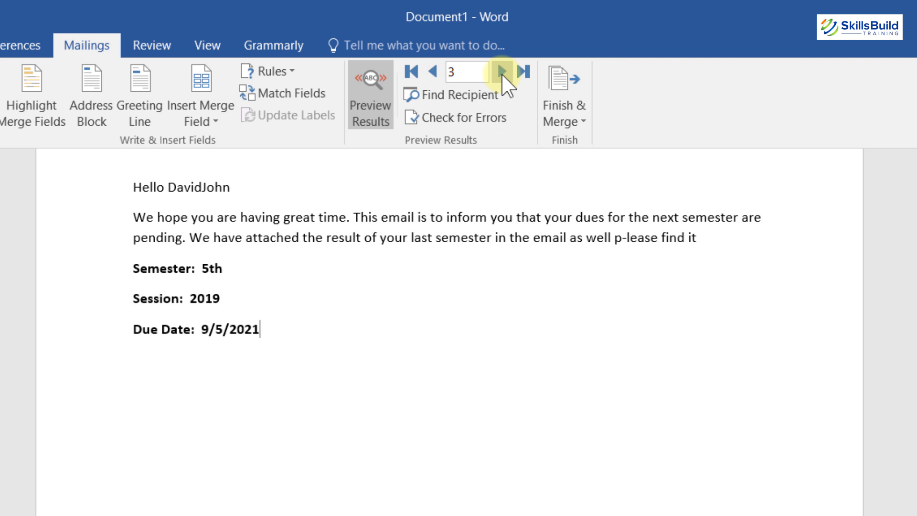
pyautogui.click(502, 73)
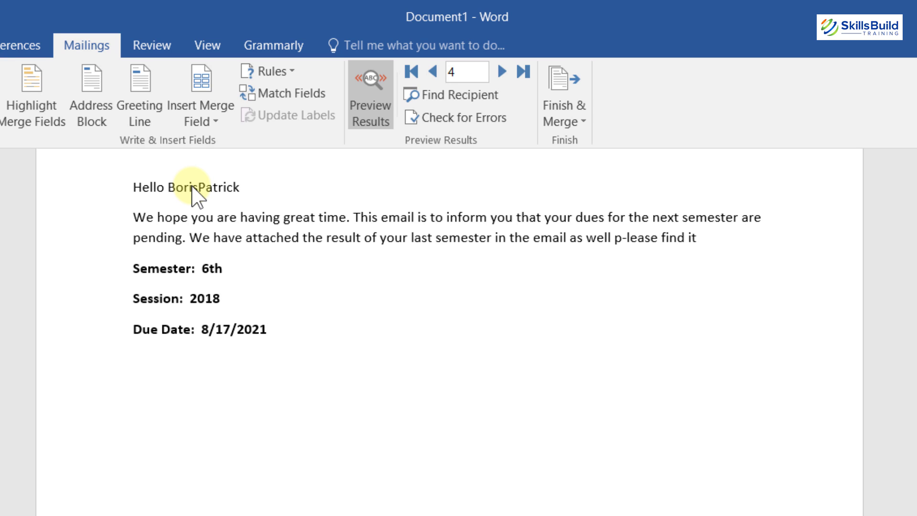
pyautogui.click(369, 85)
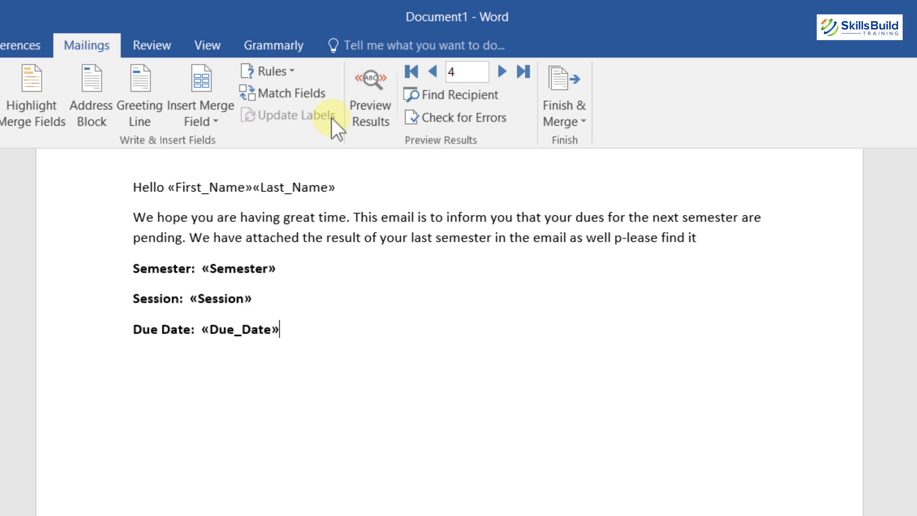
pyautogui.hotkey('ctrl', 'F1')
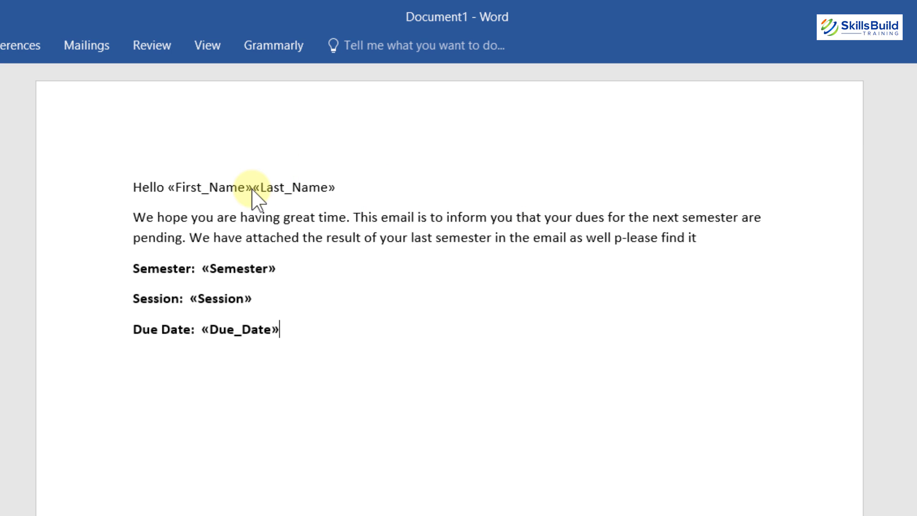
# Add a space between «First_Name» and «Last_Name» and preview recipient values again.
pyautogui.click(253, 188)
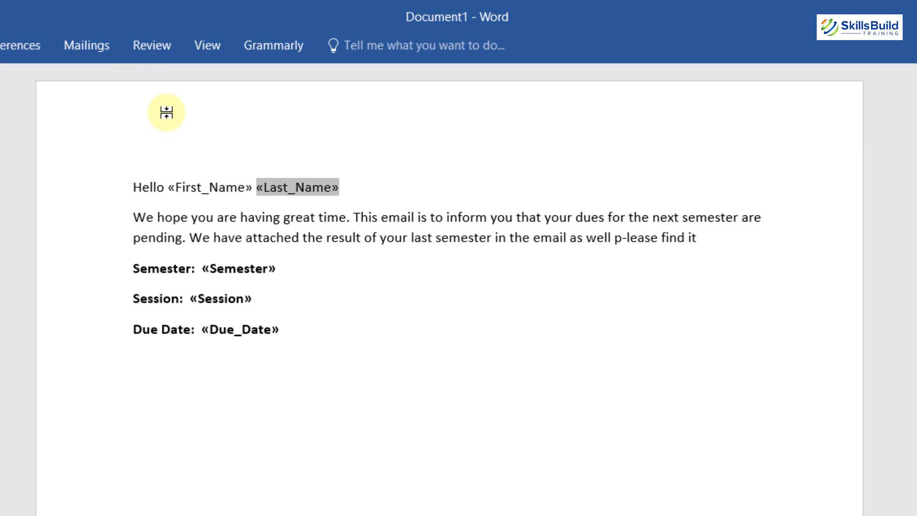
pyautogui.click(83, 45)
pyautogui.click(371, 85)
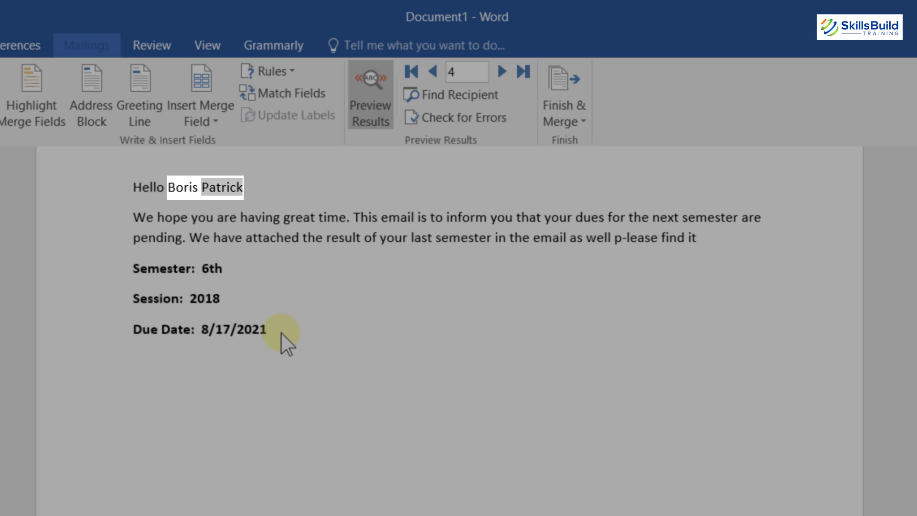
pyautogui.click(281, 333)
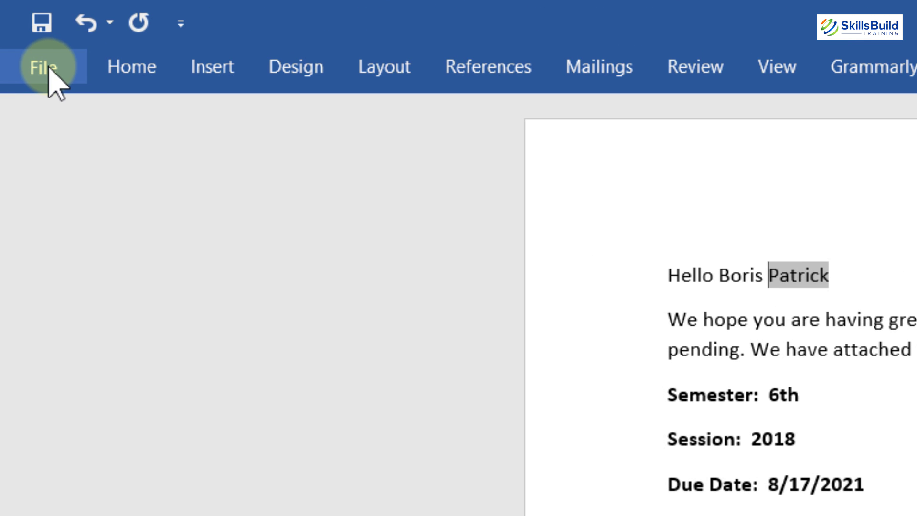
# Open the Advanced File Locations list in Word Options and select Startup.
pyautogui.click(48, 67)
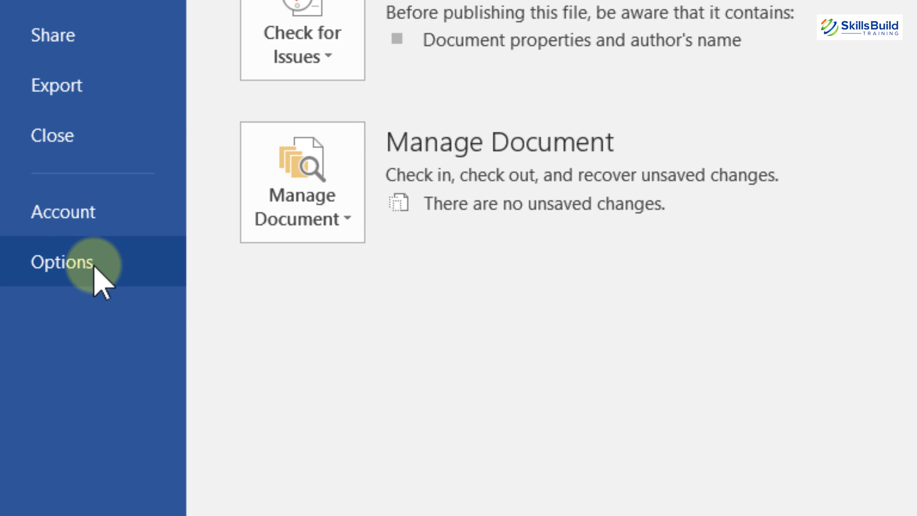
pyautogui.click(94, 266)
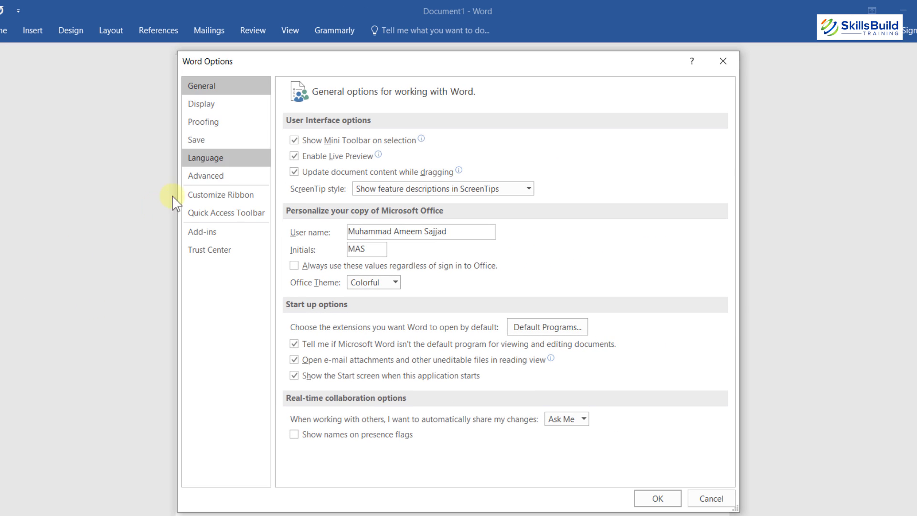
pyautogui.click(205, 176)
pyautogui.scroll(-10, 410, 301)
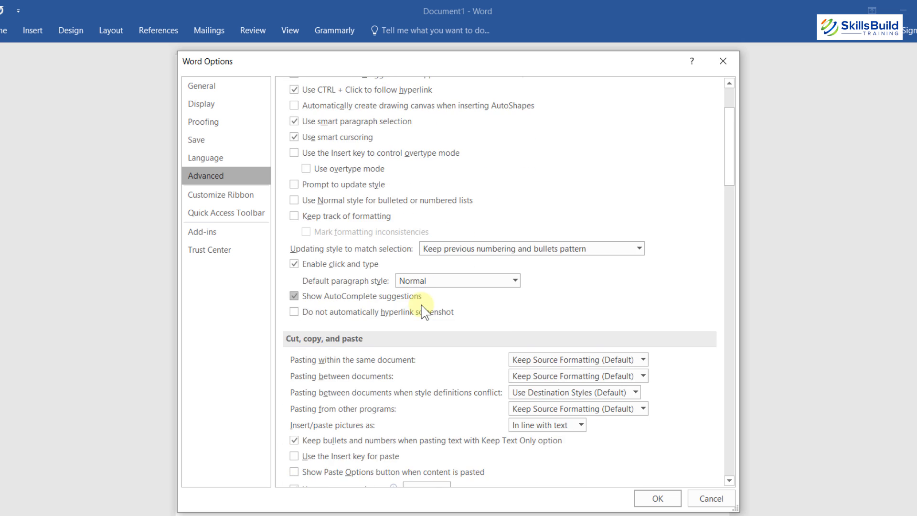
pyautogui.scroll(-15, 424, 312)
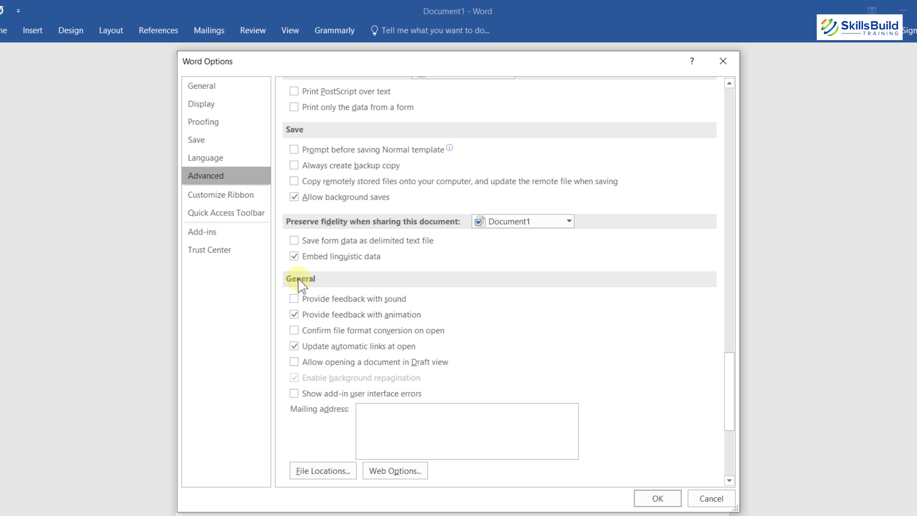
pyautogui.click(316, 471)
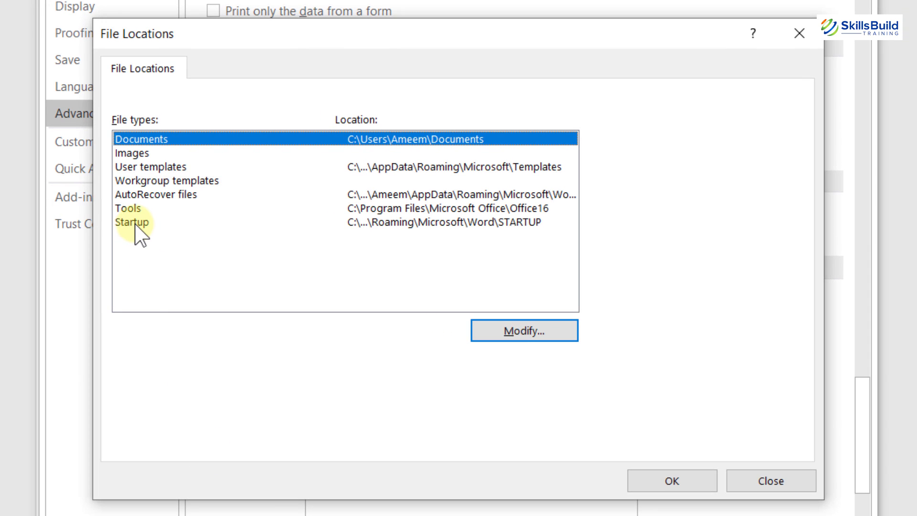
pyautogui.click(135, 222)
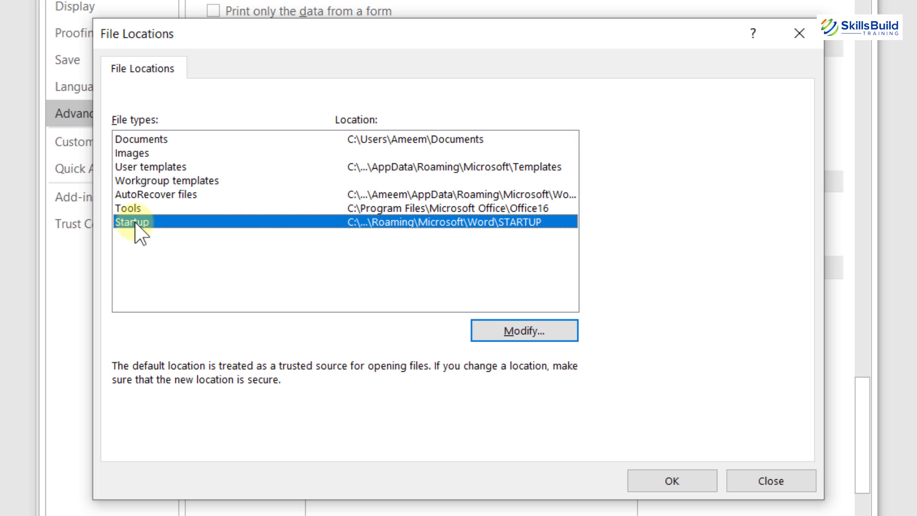
# Copy the STARTUP folder path from the Modify dialog and close all dialogs.
pyautogui.click(523, 328)
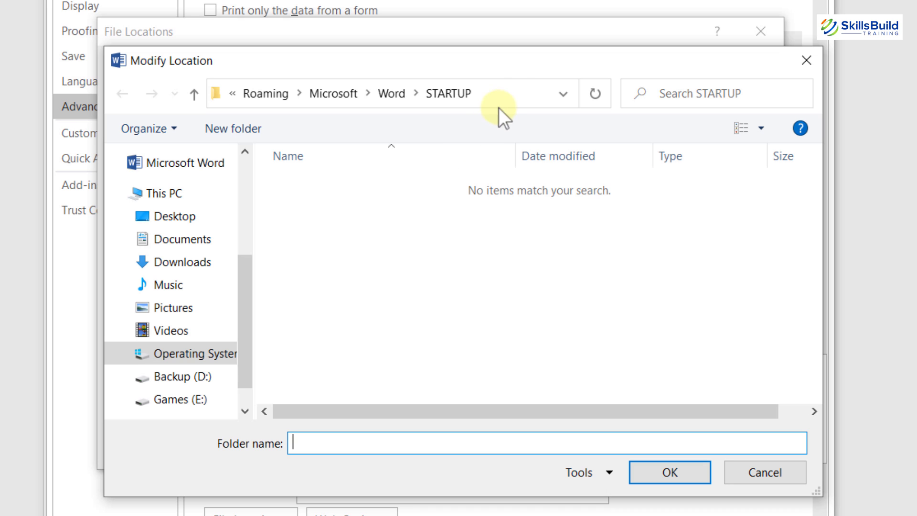
pyautogui.click(512, 92)
pyautogui.hotkey('ctrl', 'c')
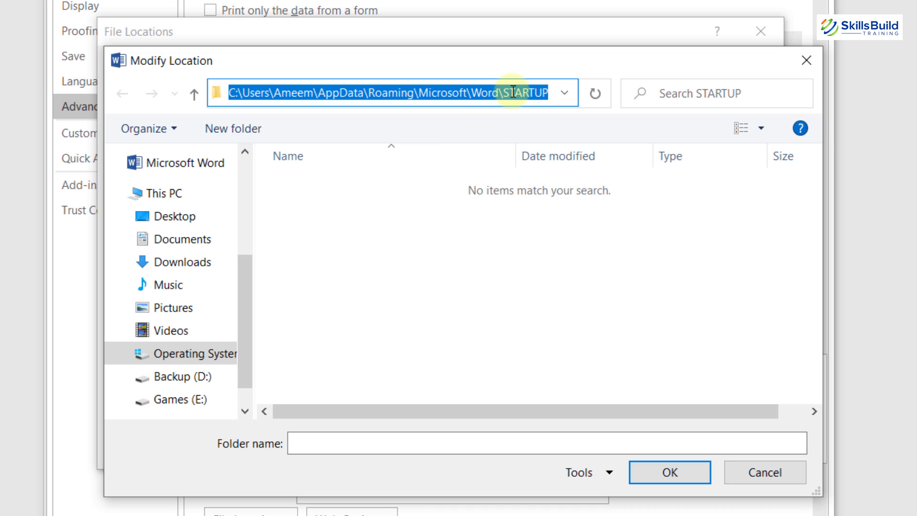
pyautogui.click(806, 60)
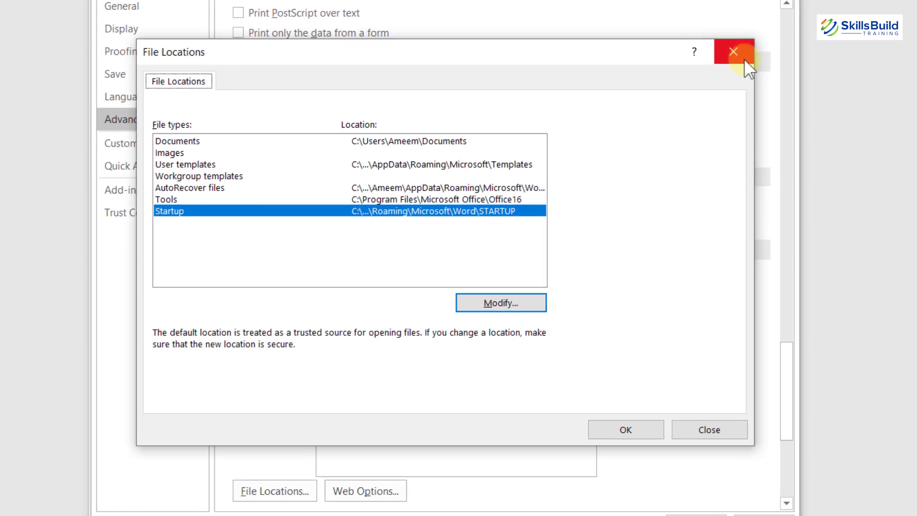
pyautogui.click(760, 31)
pyautogui.click(698, 48)
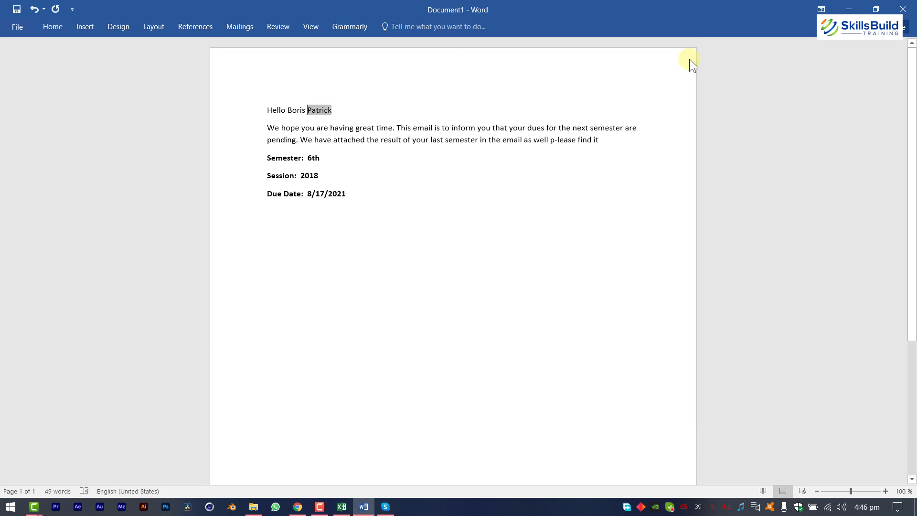
# Go to the STARTUP folder in File Explorer and paste the MergeTools - 2020 file there.
pyautogui.click(254, 506)
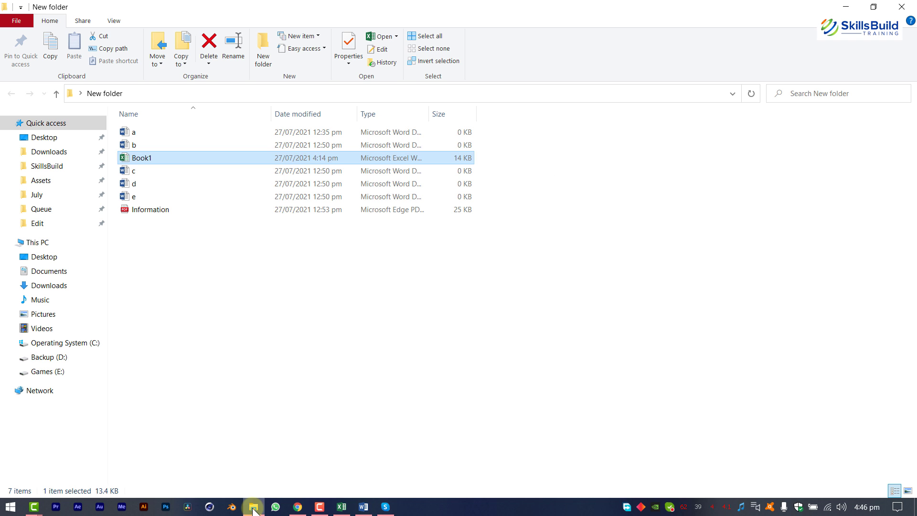
pyautogui.click(264, 97)
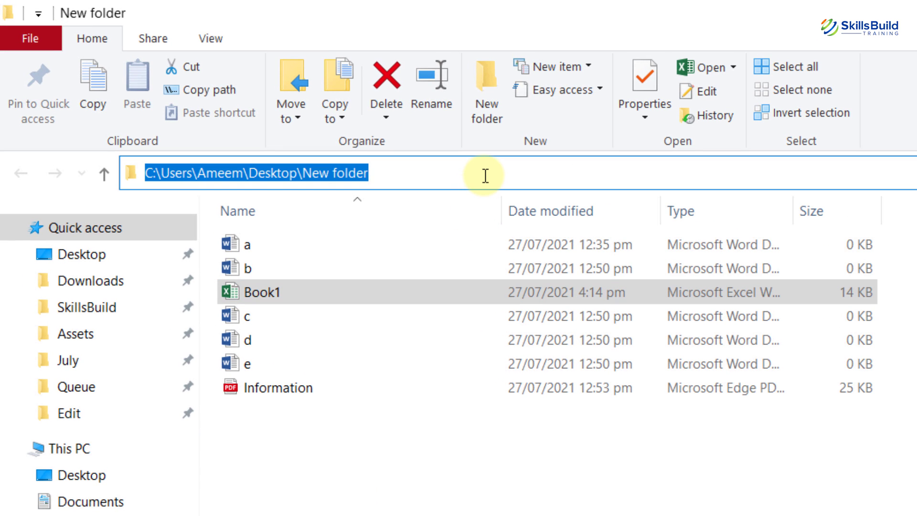
pyautogui.hotkey('ctrl', 'v')
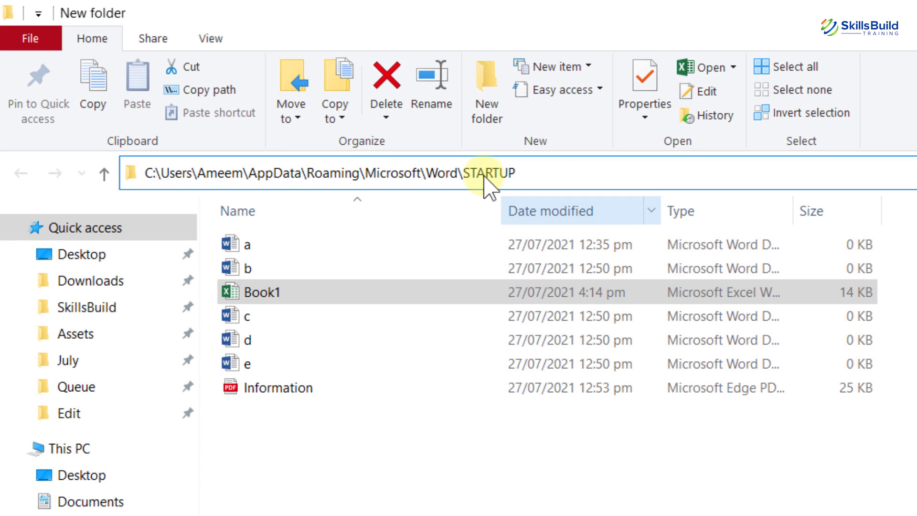
pyautogui.press('Return')
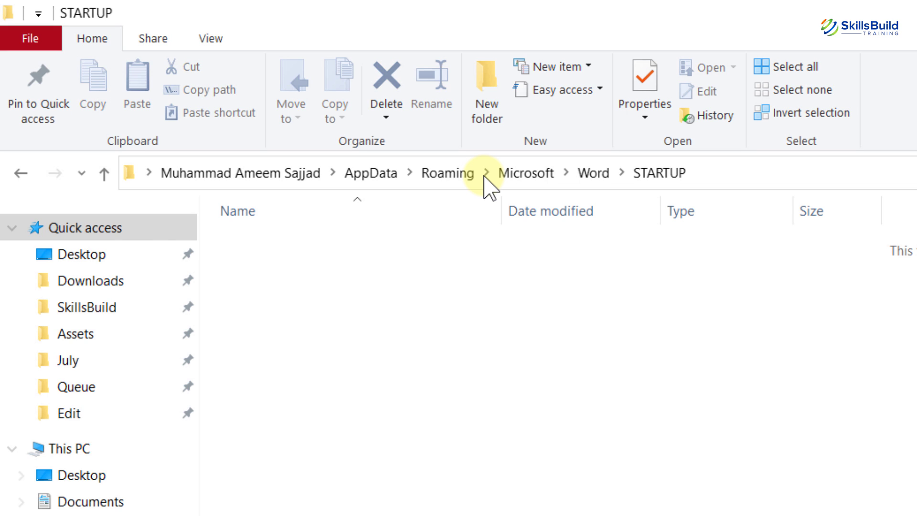
pyautogui.rightClick(572, 353)
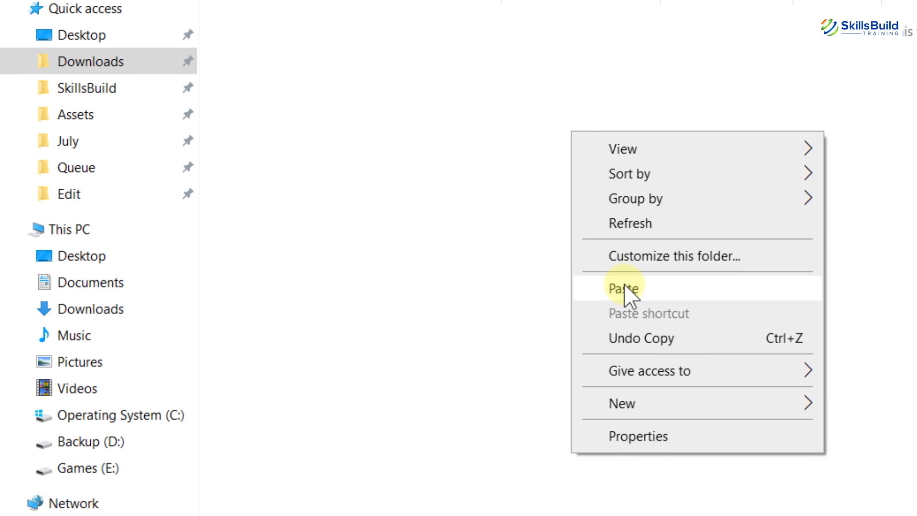
pyautogui.click(624, 287)
pyautogui.click(363, 507)
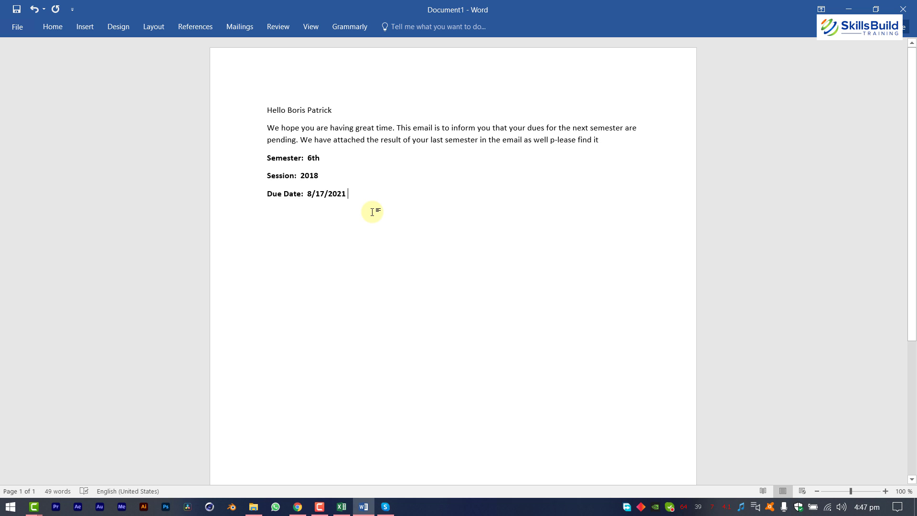
# Save the letter as 'Mail merge', close Word, and reopen it from New folder.
pyautogui.hotkey('ctrl', 's')
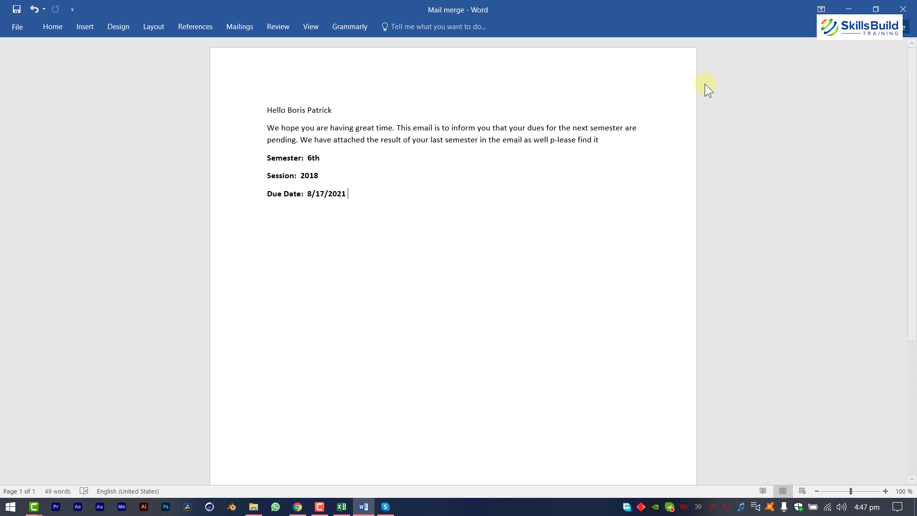
pyautogui.click(904, 8)
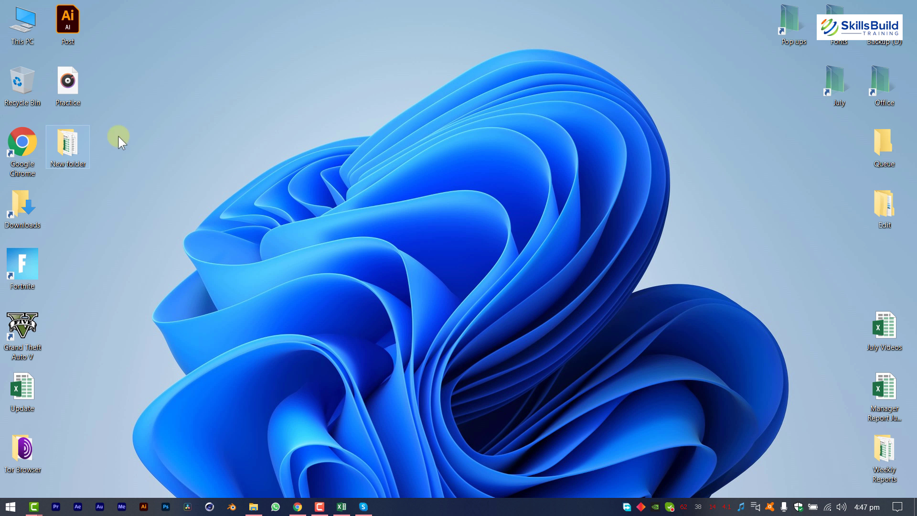
pyautogui.doubleClick(70, 144)
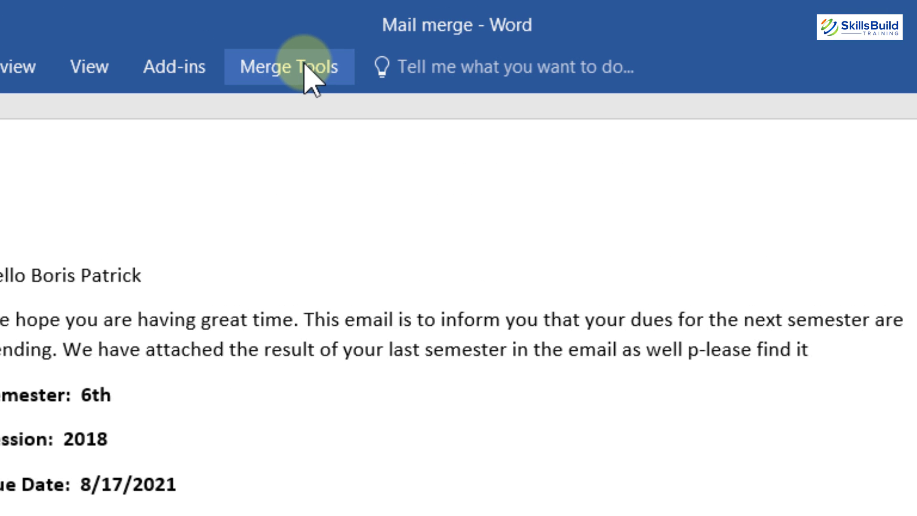
# Open Merge with Attachments from the Merge Tools tab.
pyautogui.click(305, 69)
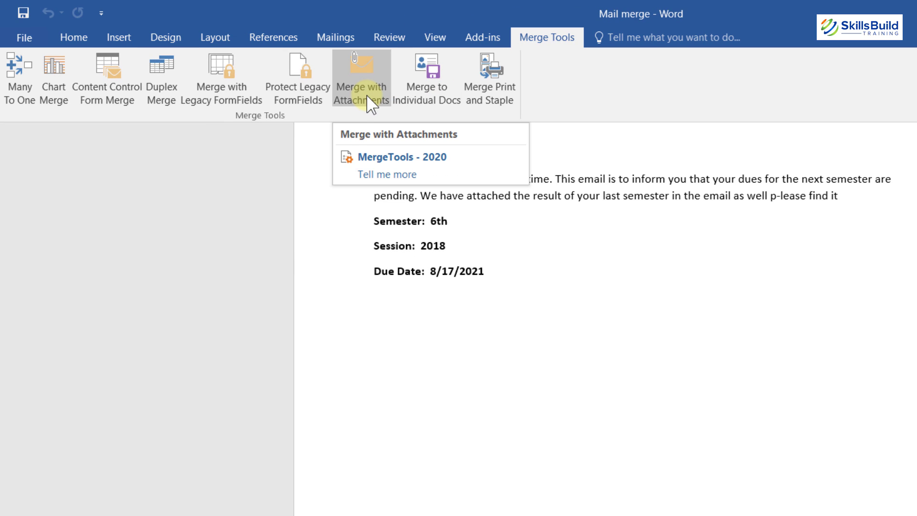
pyautogui.click(371, 103)
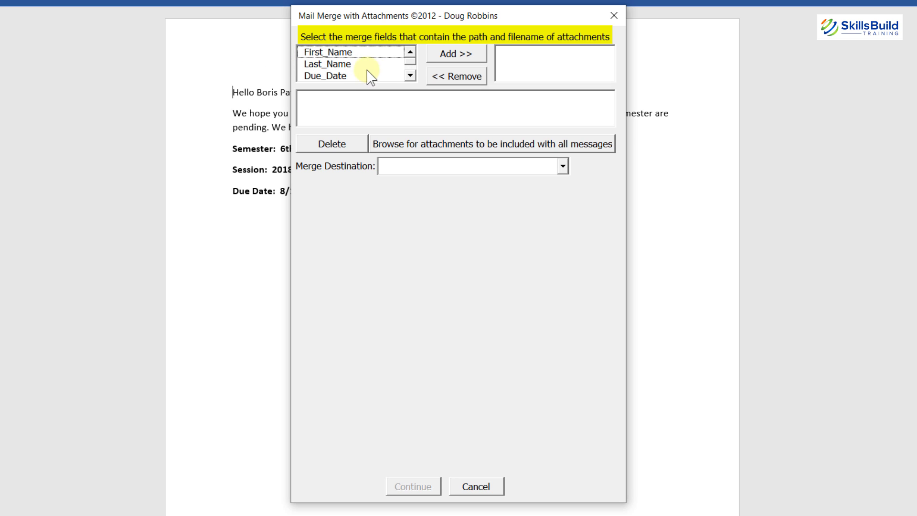
# Use the Attachmment field for attachment paths and attach Information.pdf to all messages.
pyautogui.click(410, 76)
pyautogui.click(410, 76)
pyautogui.click(410, 75)
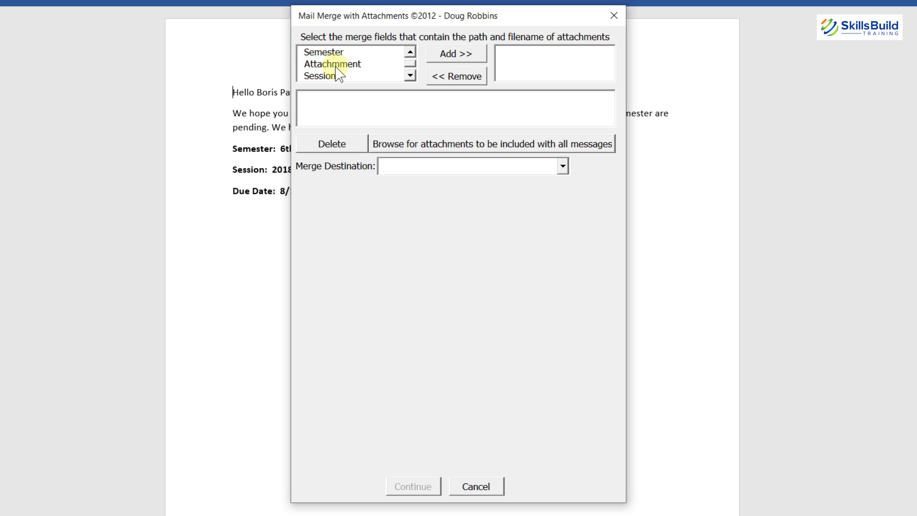
pyautogui.click(336, 66)
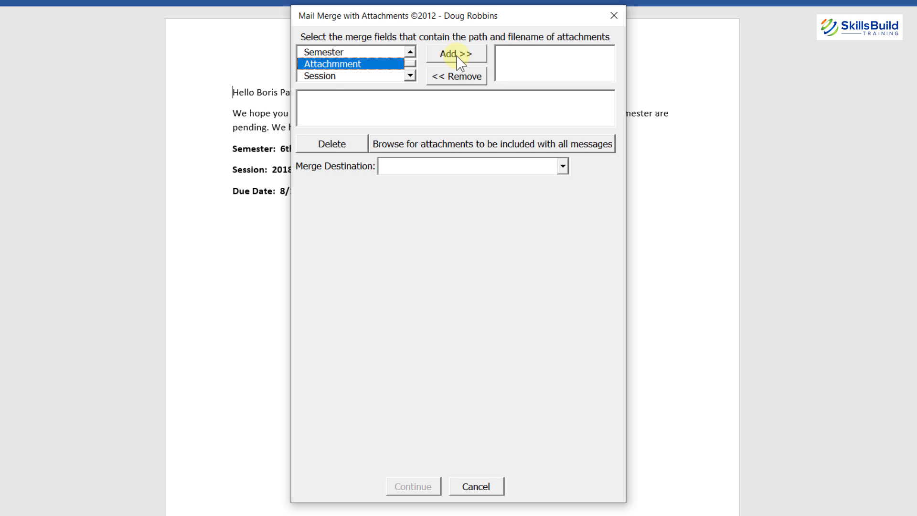
pyautogui.click(459, 61)
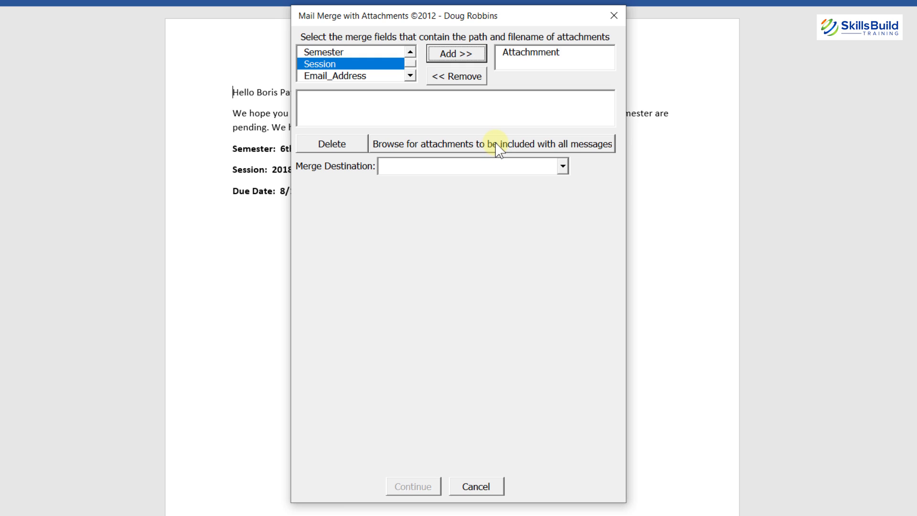
pyautogui.click(498, 150)
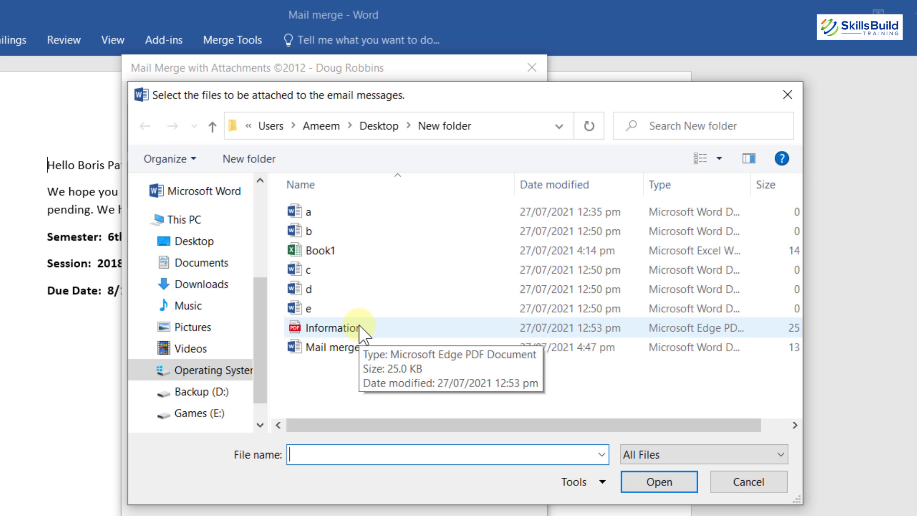
pyautogui.doubleClick(359, 327)
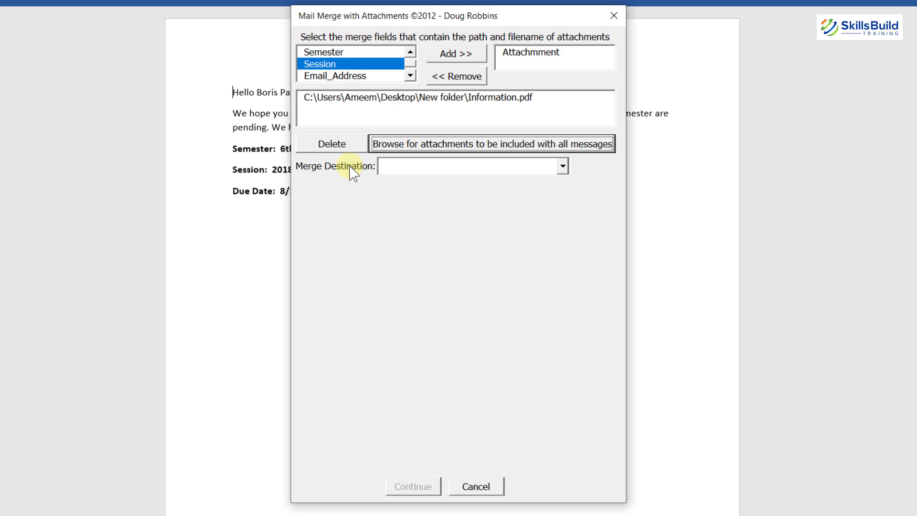
# Merge to email messages, sending to the Email_Address field.
pyautogui.click(563, 167)
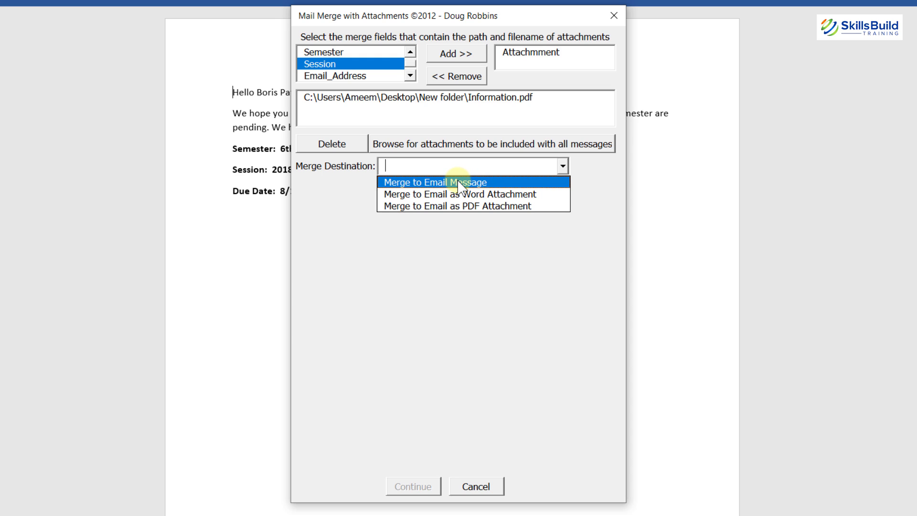
pyautogui.click(461, 183)
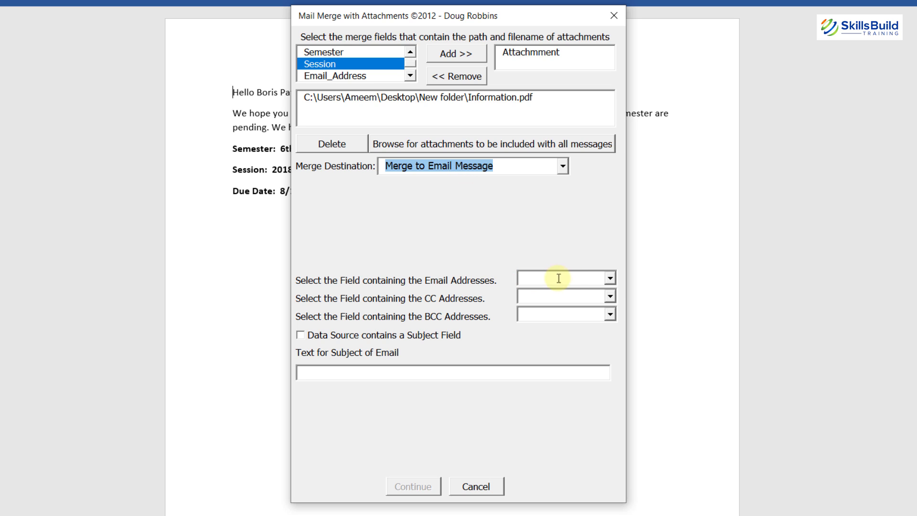
pyautogui.click(609, 279)
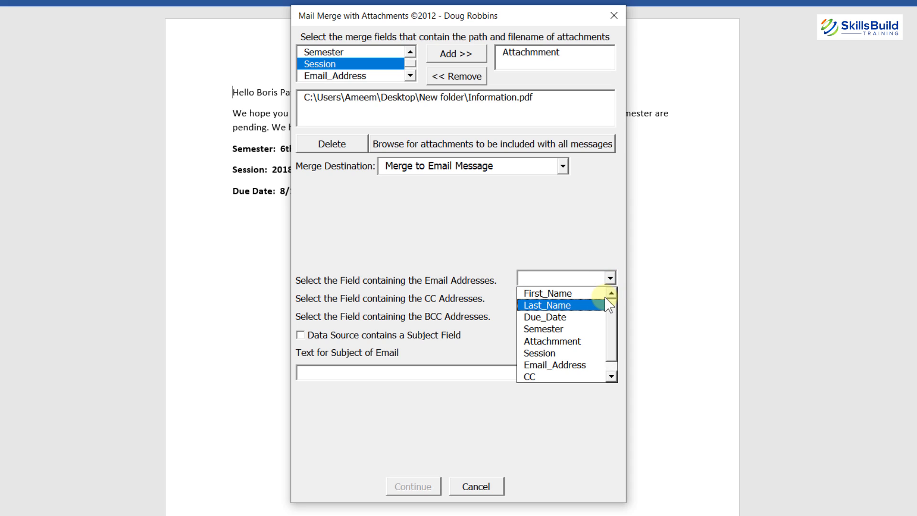
pyautogui.scroll(-1, 613, 334)
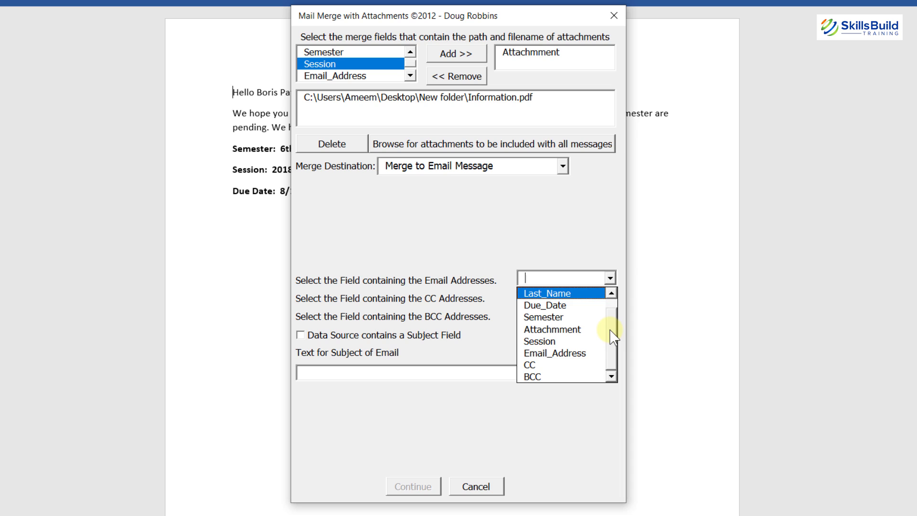
pyautogui.click(550, 353)
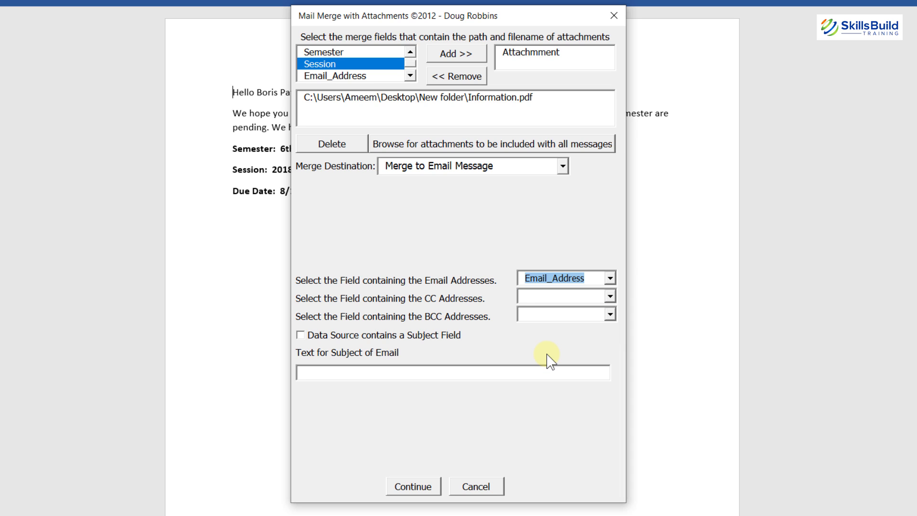
# Assign the CC field to CC addresses and the BCC field to BCC addresses.
pyautogui.click(569, 297)
pyautogui.click(610, 297)
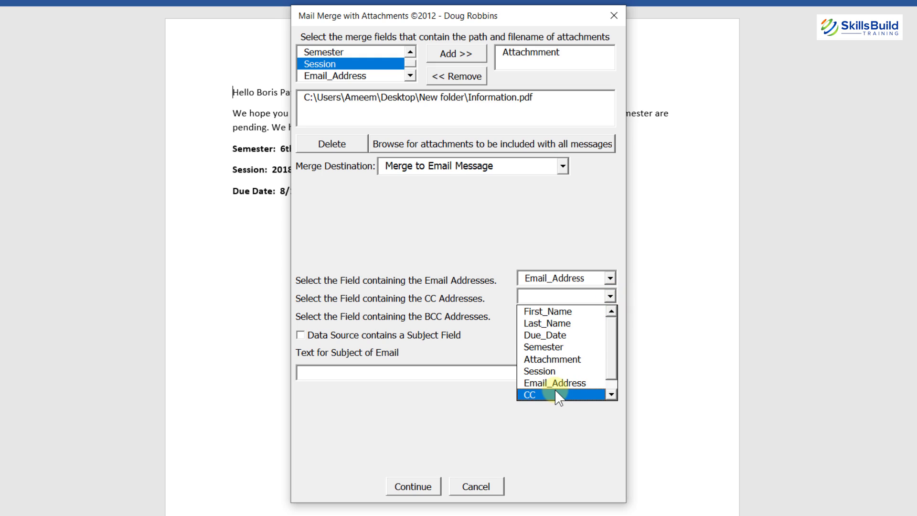
pyautogui.click(557, 394)
pyautogui.click(568, 315)
pyautogui.click(610, 314)
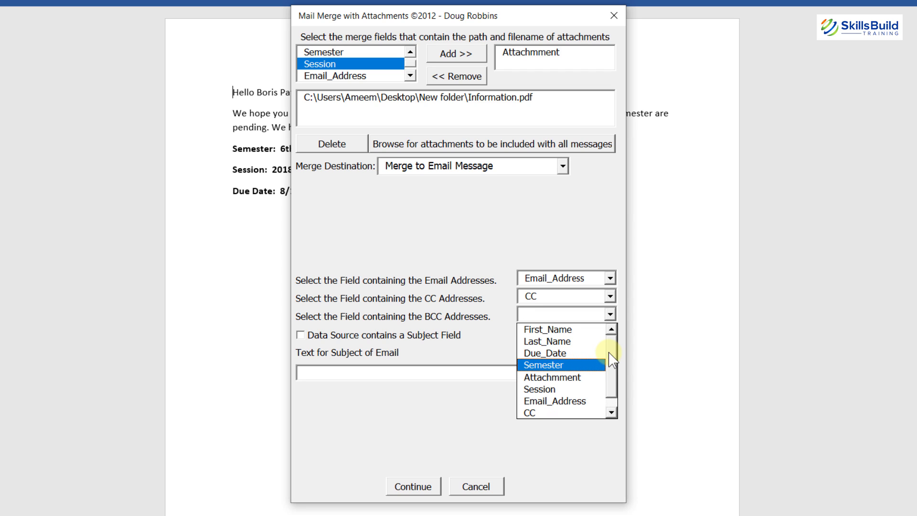
pyautogui.scroll(-1, 589, 406)
pyautogui.click(545, 297)
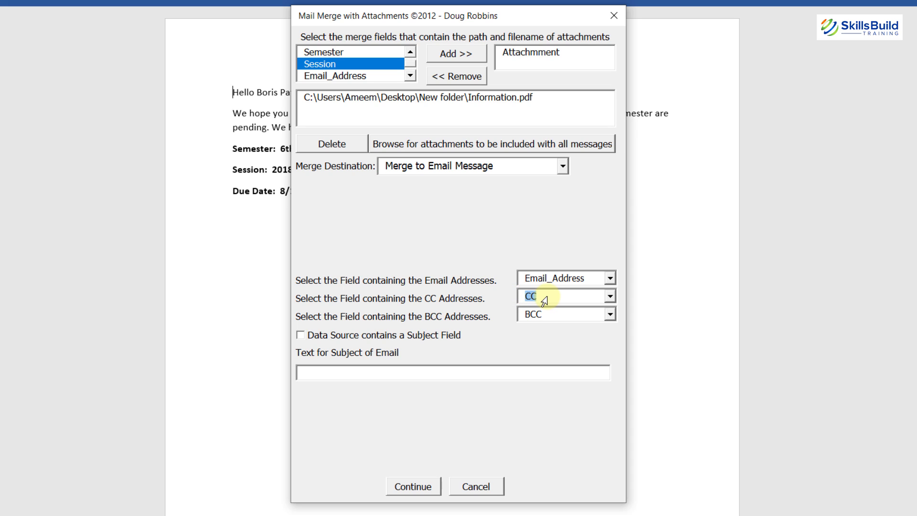
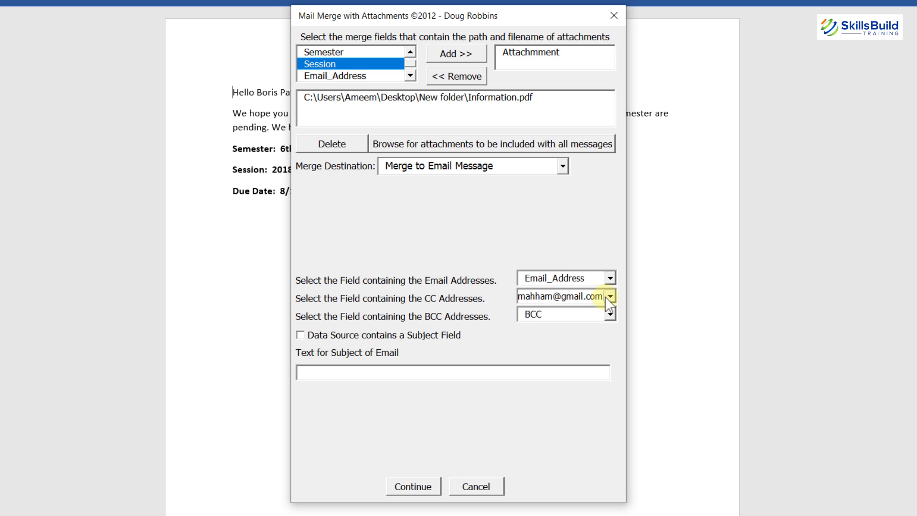
pyautogui.click(610, 298)
pyautogui.click(521, 395)
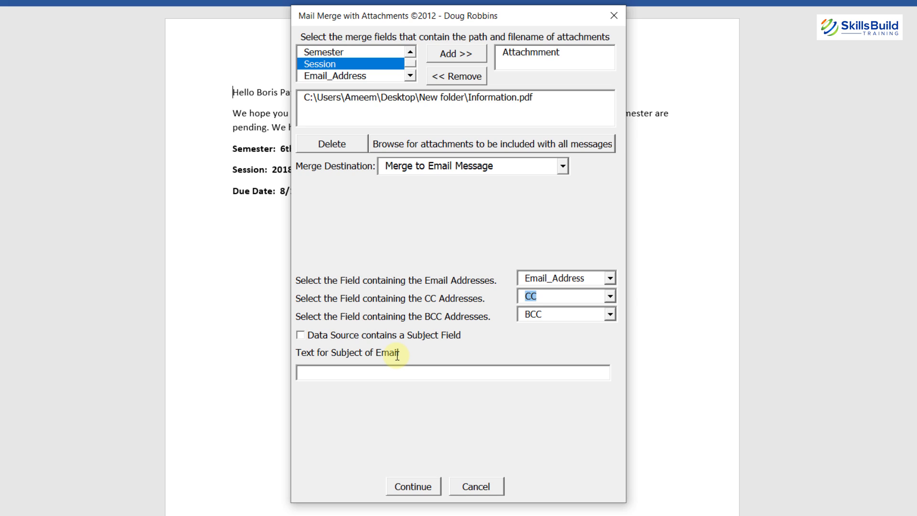
# Build the subject as 'Dues are pending.' plus Due_Date plus 'Be prepared'.
pyautogui.click(301, 335)
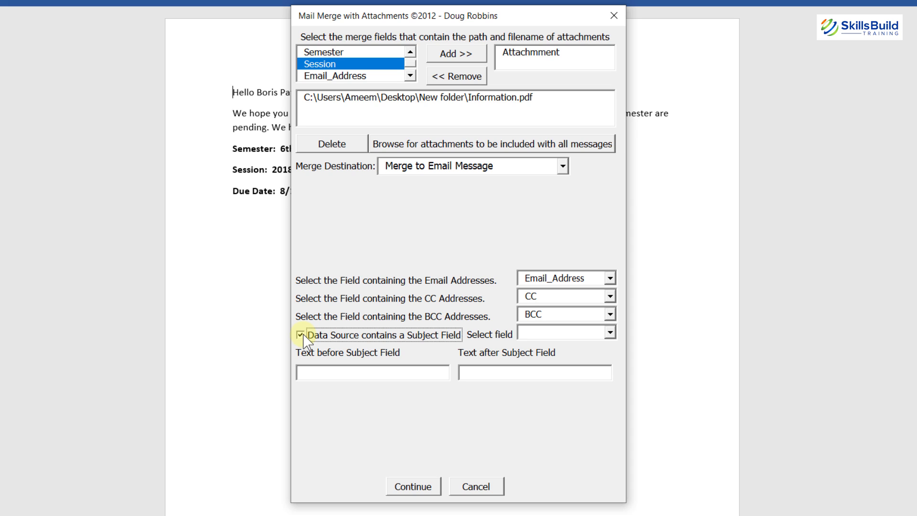
pyautogui.click(338, 370)
pyautogui.write('Dues are pending.')
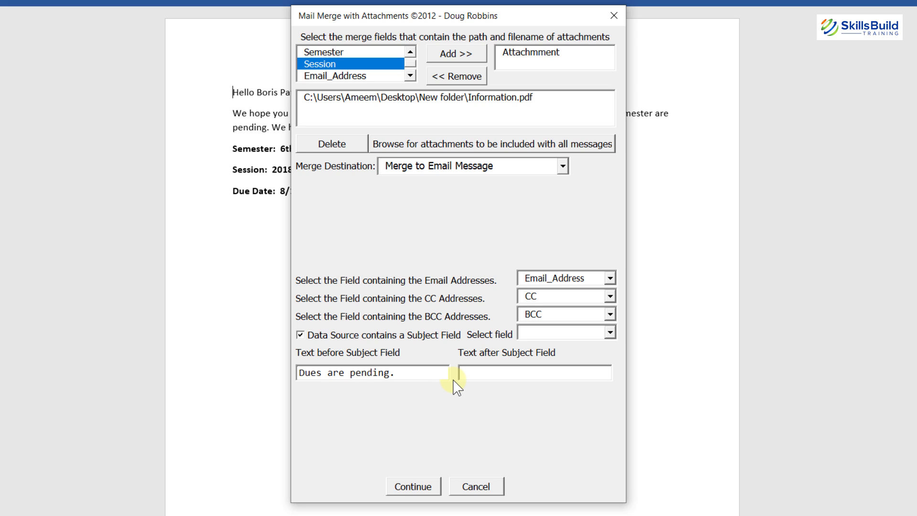
pyautogui.click(459, 375)
pyautogui.write('Be prepared')
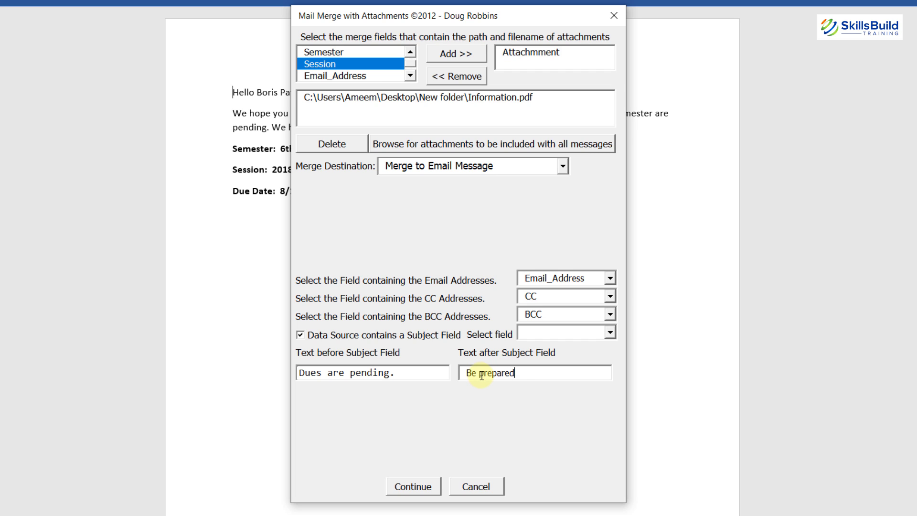
pyautogui.click(563, 332)
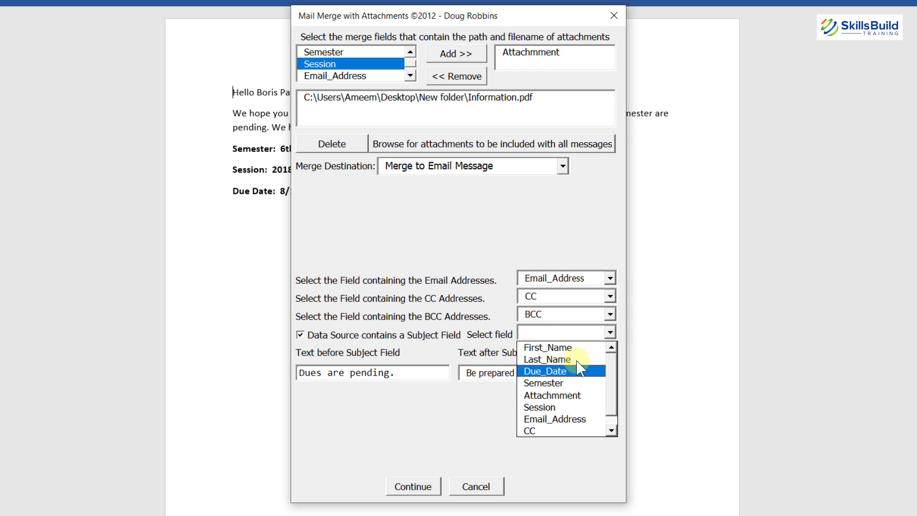
pyautogui.click(554, 371)
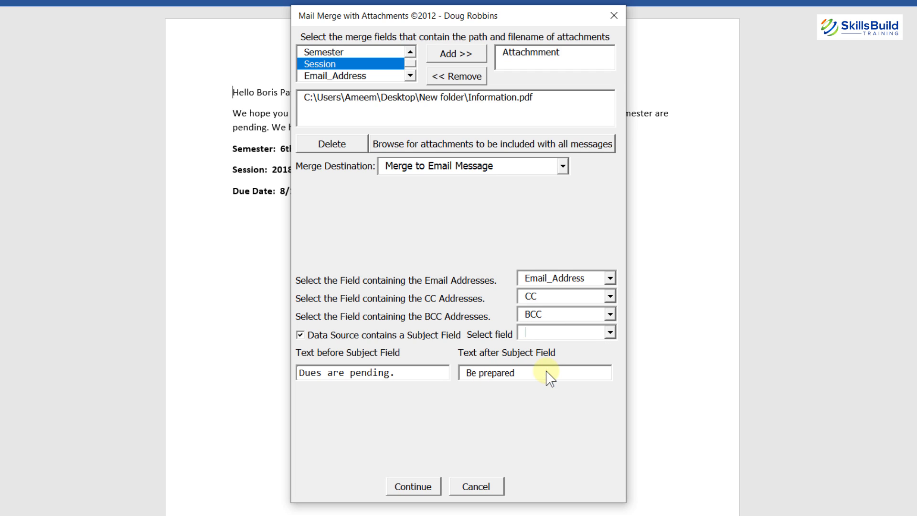
# Continue and merge all records into the letter.
pyautogui.click(578, 331)
pyautogui.click(413, 486)
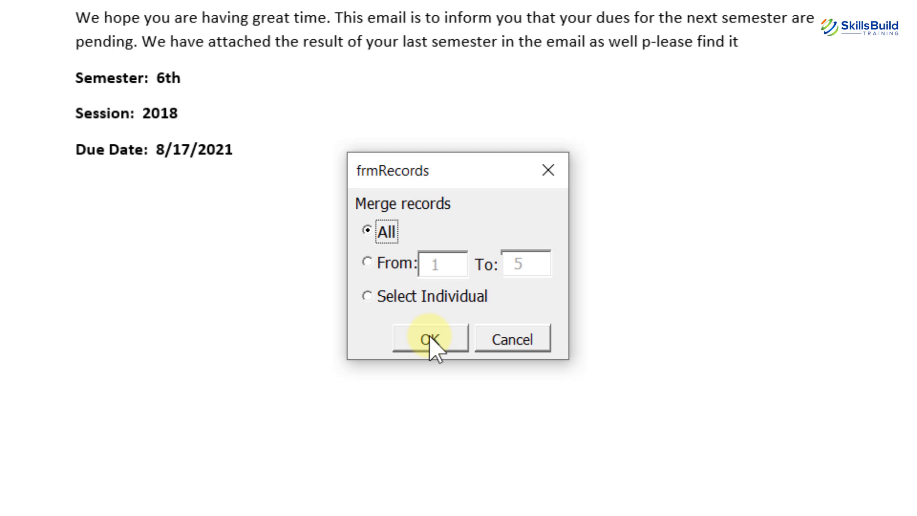
pyautogui.click(431, 339)
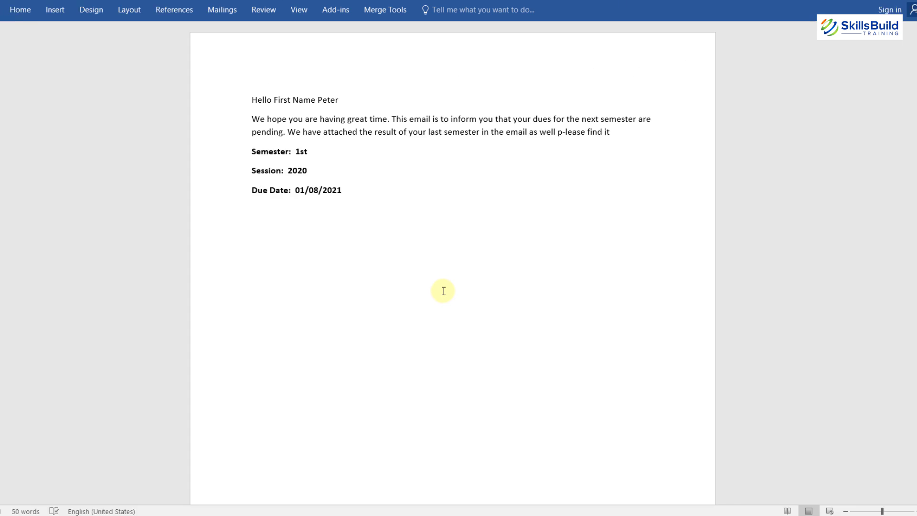